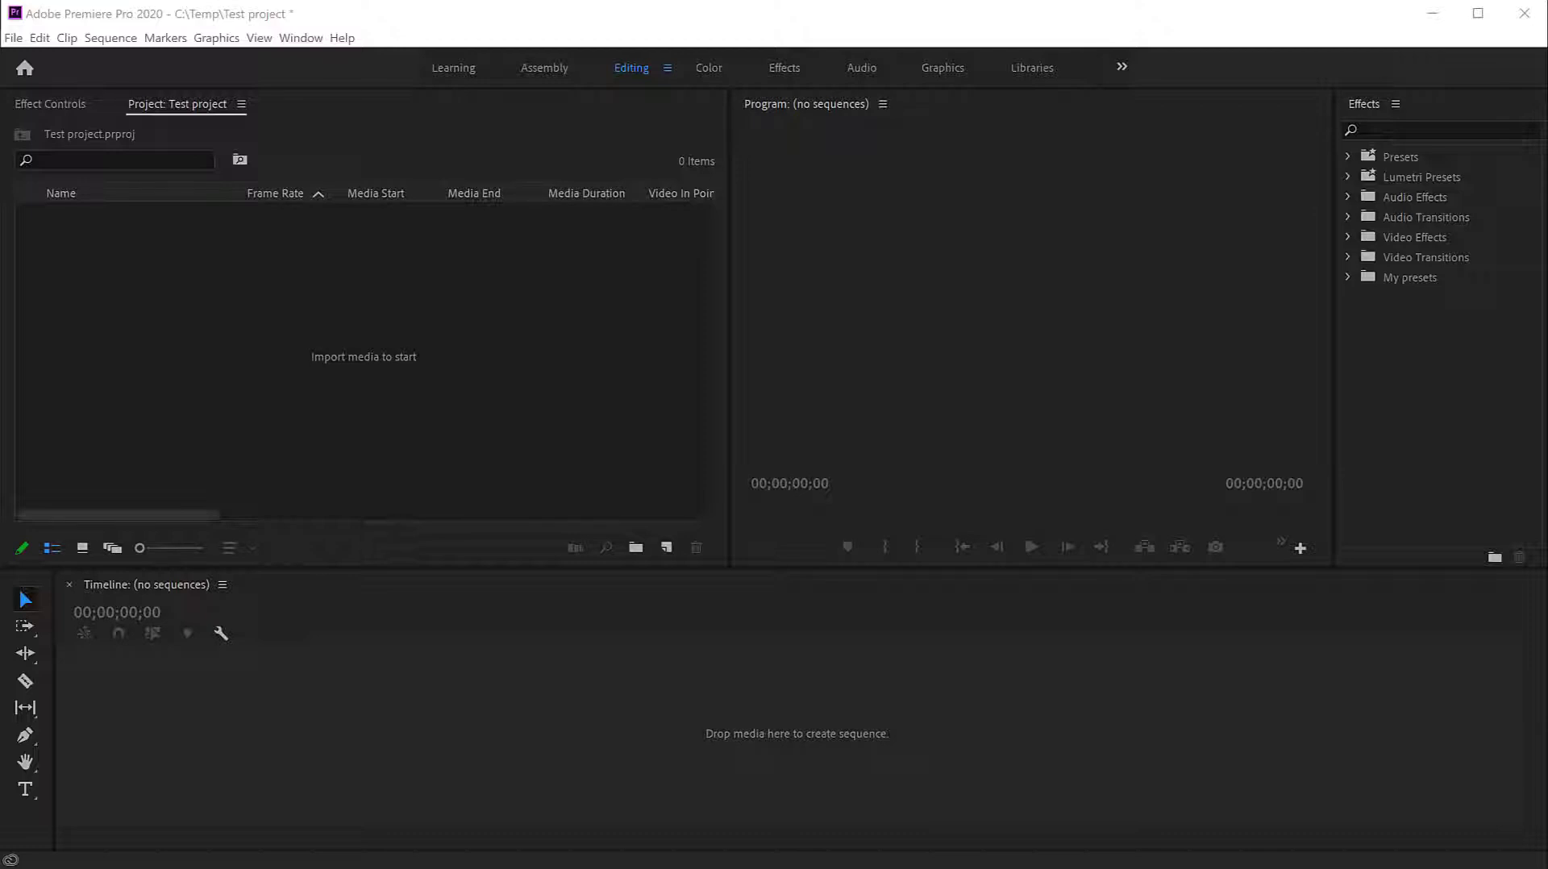
Import IMG_0773.MOV and IMG_0868.MOV and create a new sequence from IMG_0773.MOV
{"action": "left_click_drag", "start_coordinate": [0, 420], "coordinate": [312, 343]}
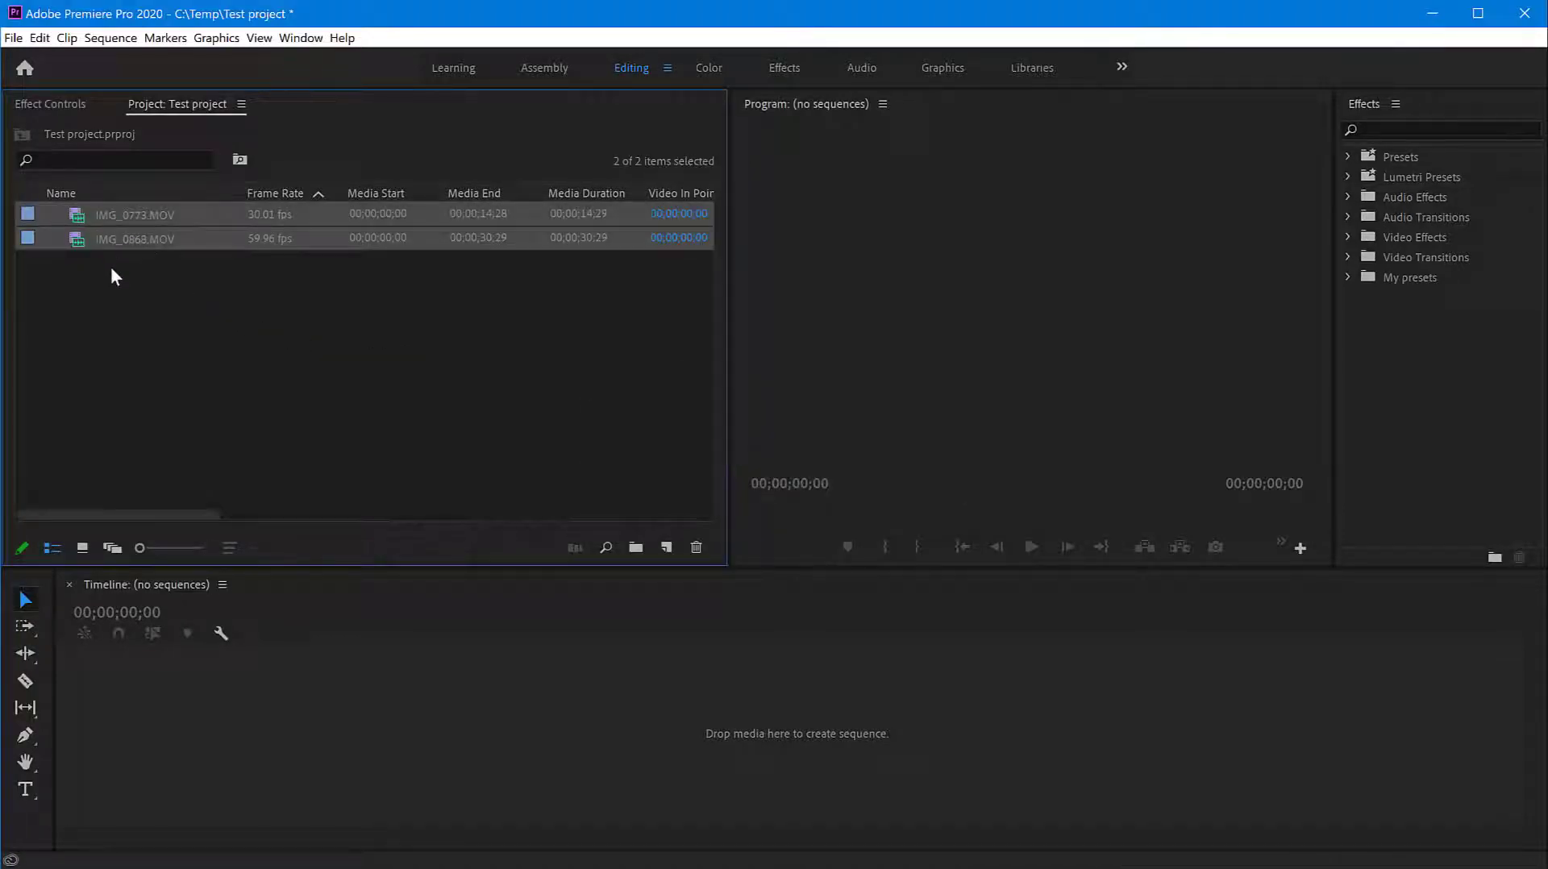
{"action": "left_click", "coordinate": [138, 298]}
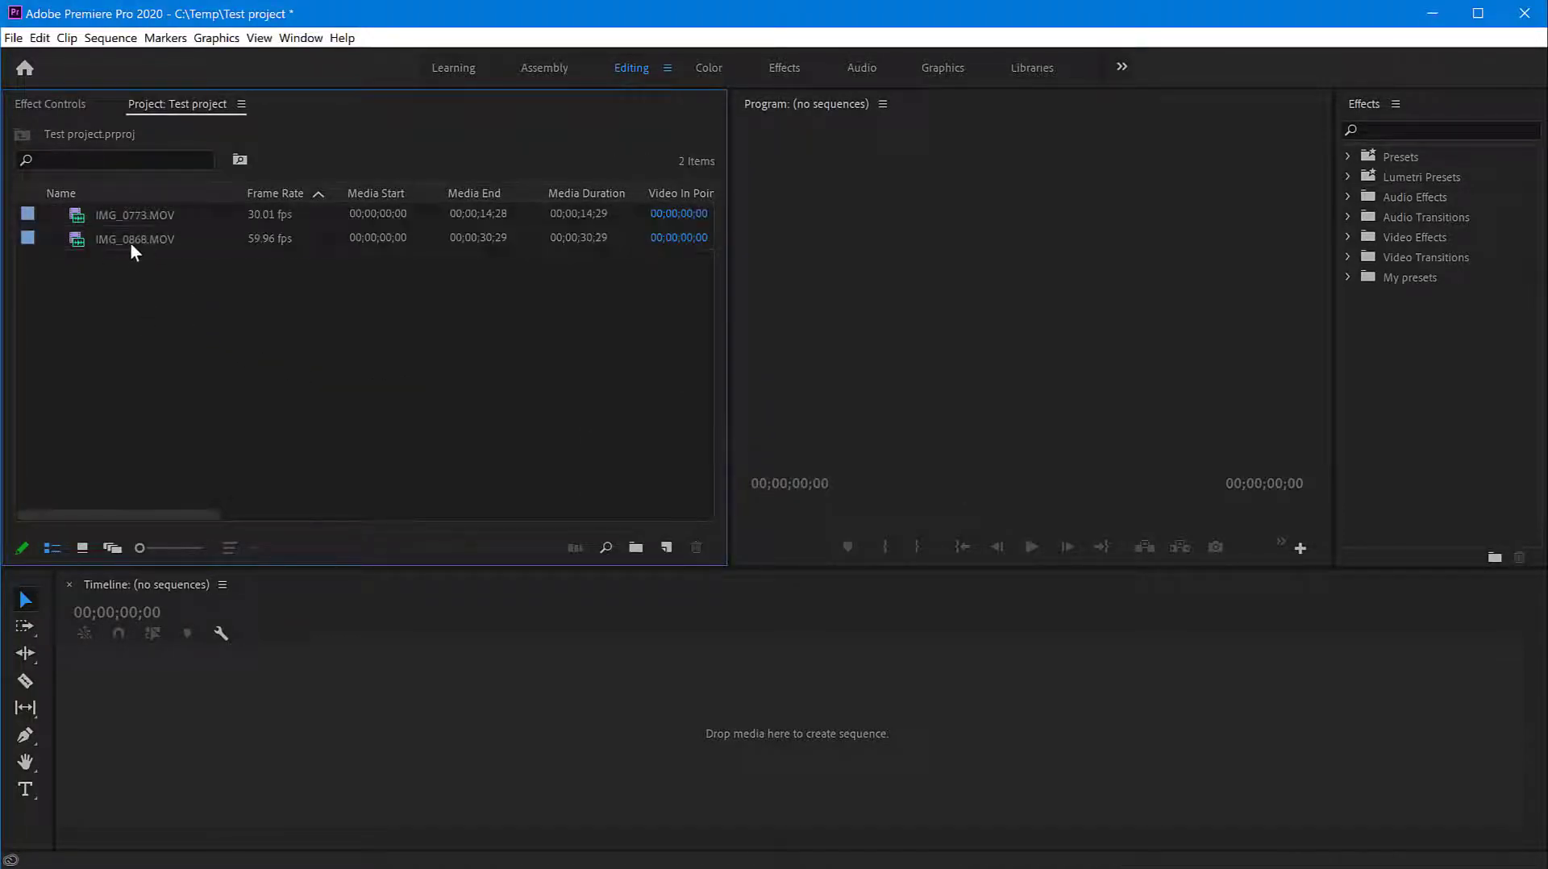
{"action": "left_click", "coordinate": [129, 215]}
{"action": "right_click", "coordinate": [129, 215]}
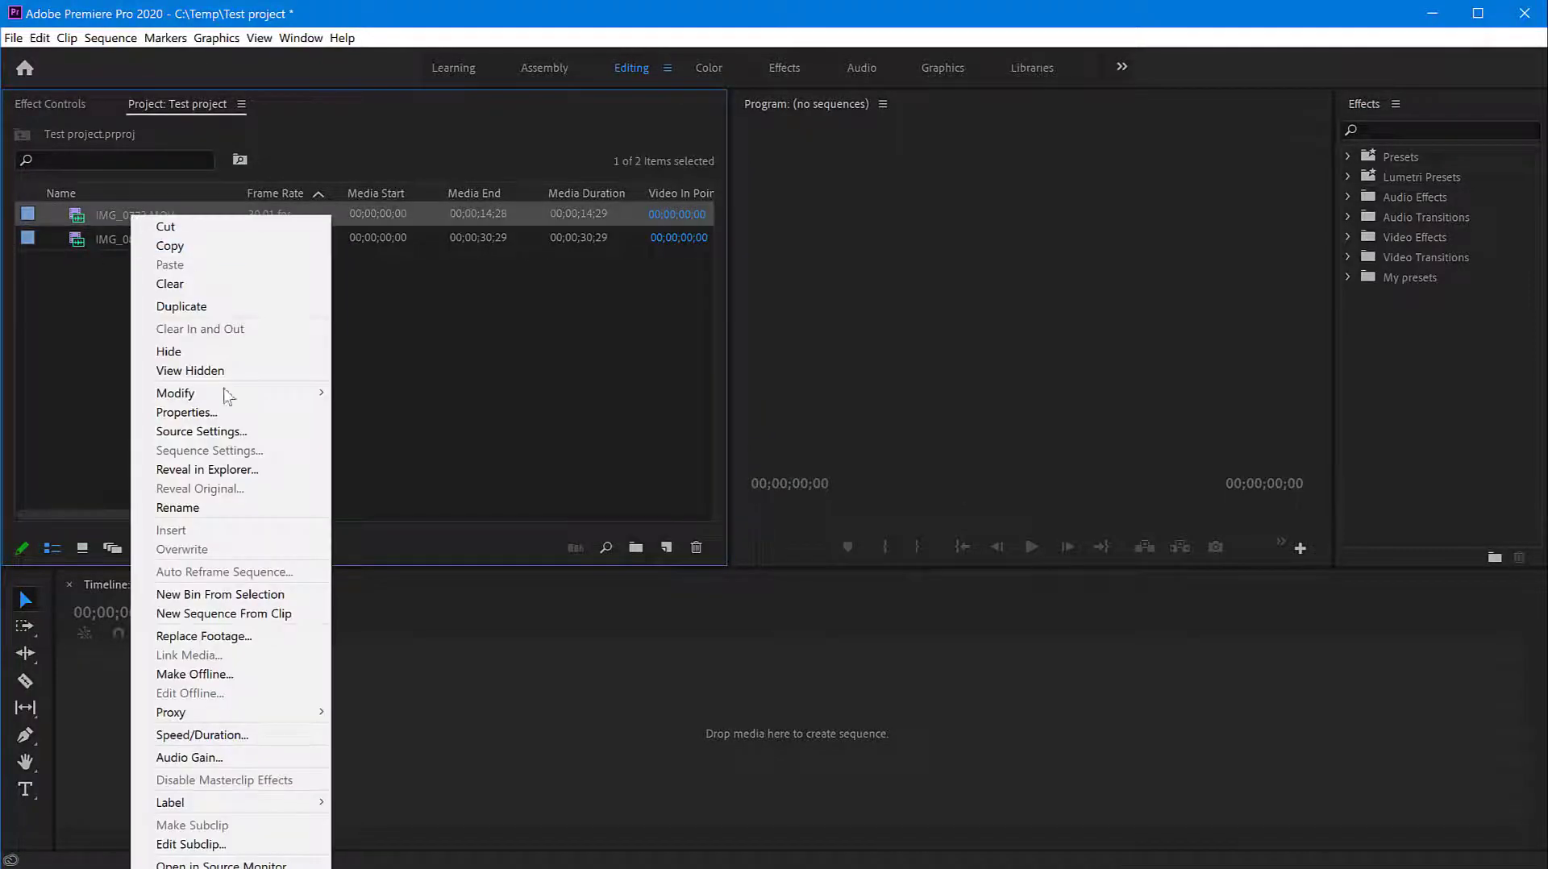
{"action": "left_click", "coordinate": [231, 616]}
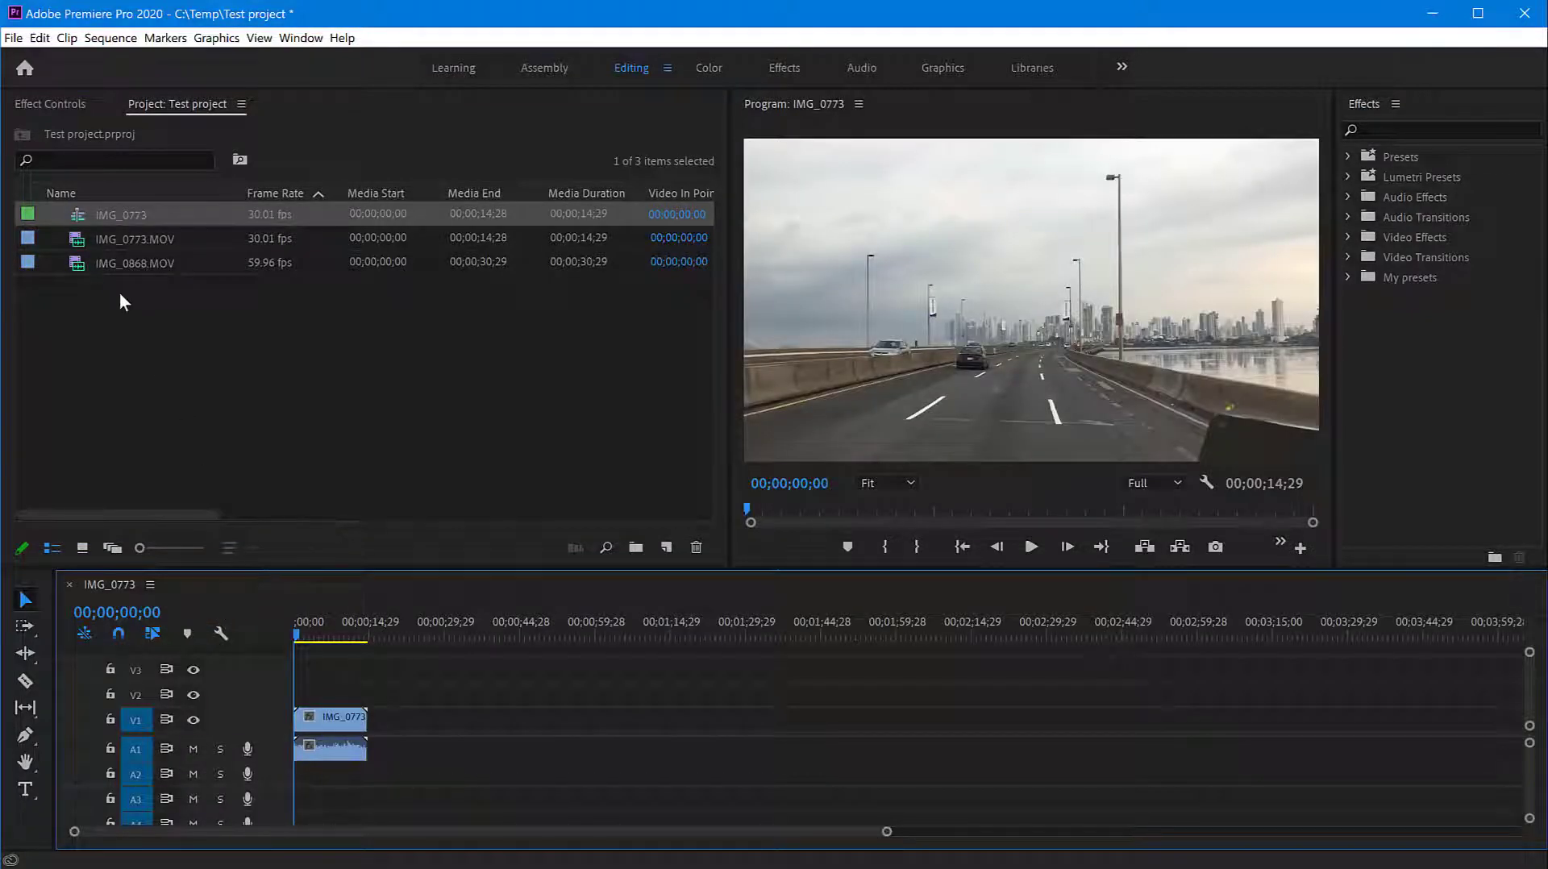
Place IMG_0868.MOV directly after IMG_0773.MOV on V1 and preview the cut near 00;00;13;15
{"action": "left_click_drag", "start_coordinate": [79, 264], "coordinate": [398, 736]}
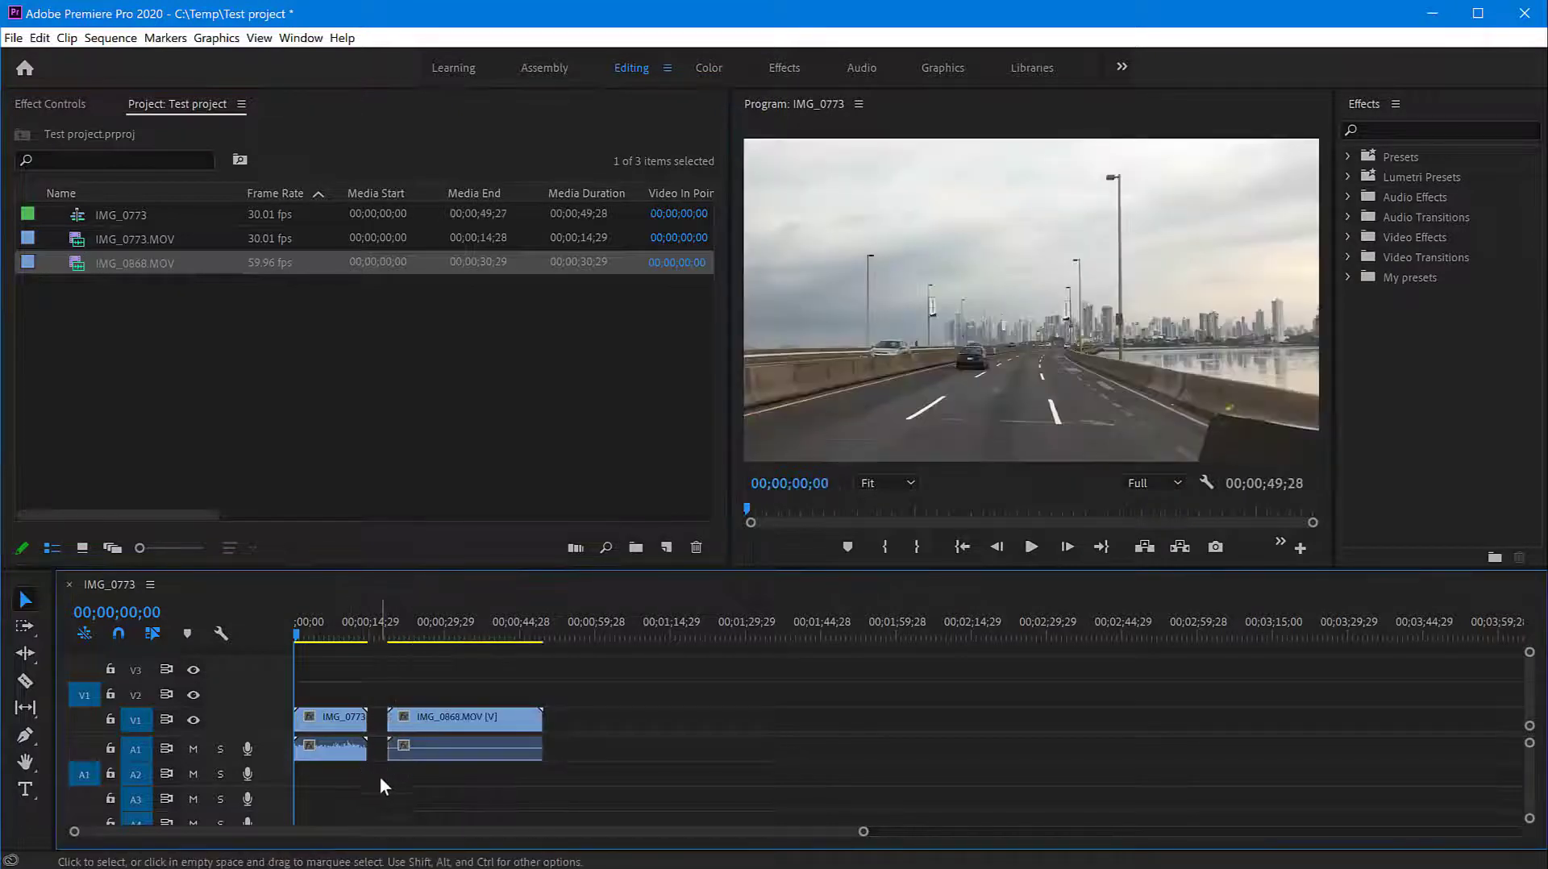
{"action": "left_click_drag", "start_coordinate": [863, 832], "coordinate": [594, 835]}
{"action": "left_click_drag", "start_coordinate": [709, 733], "coordinate": [633, 732]}
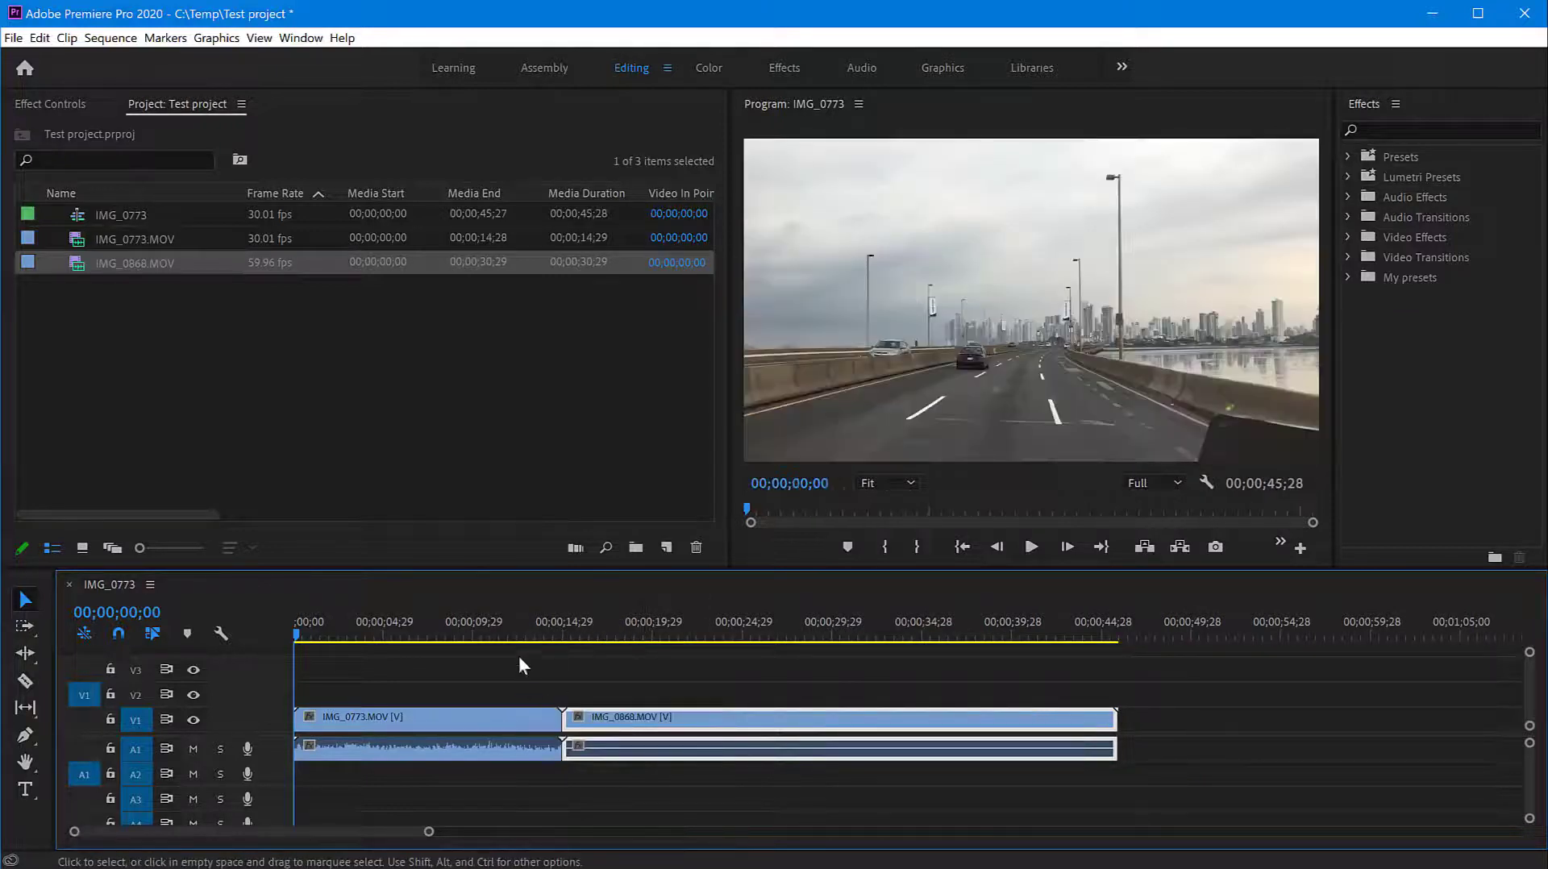
{"action": "left_click", "coordinate": [537, 619]}
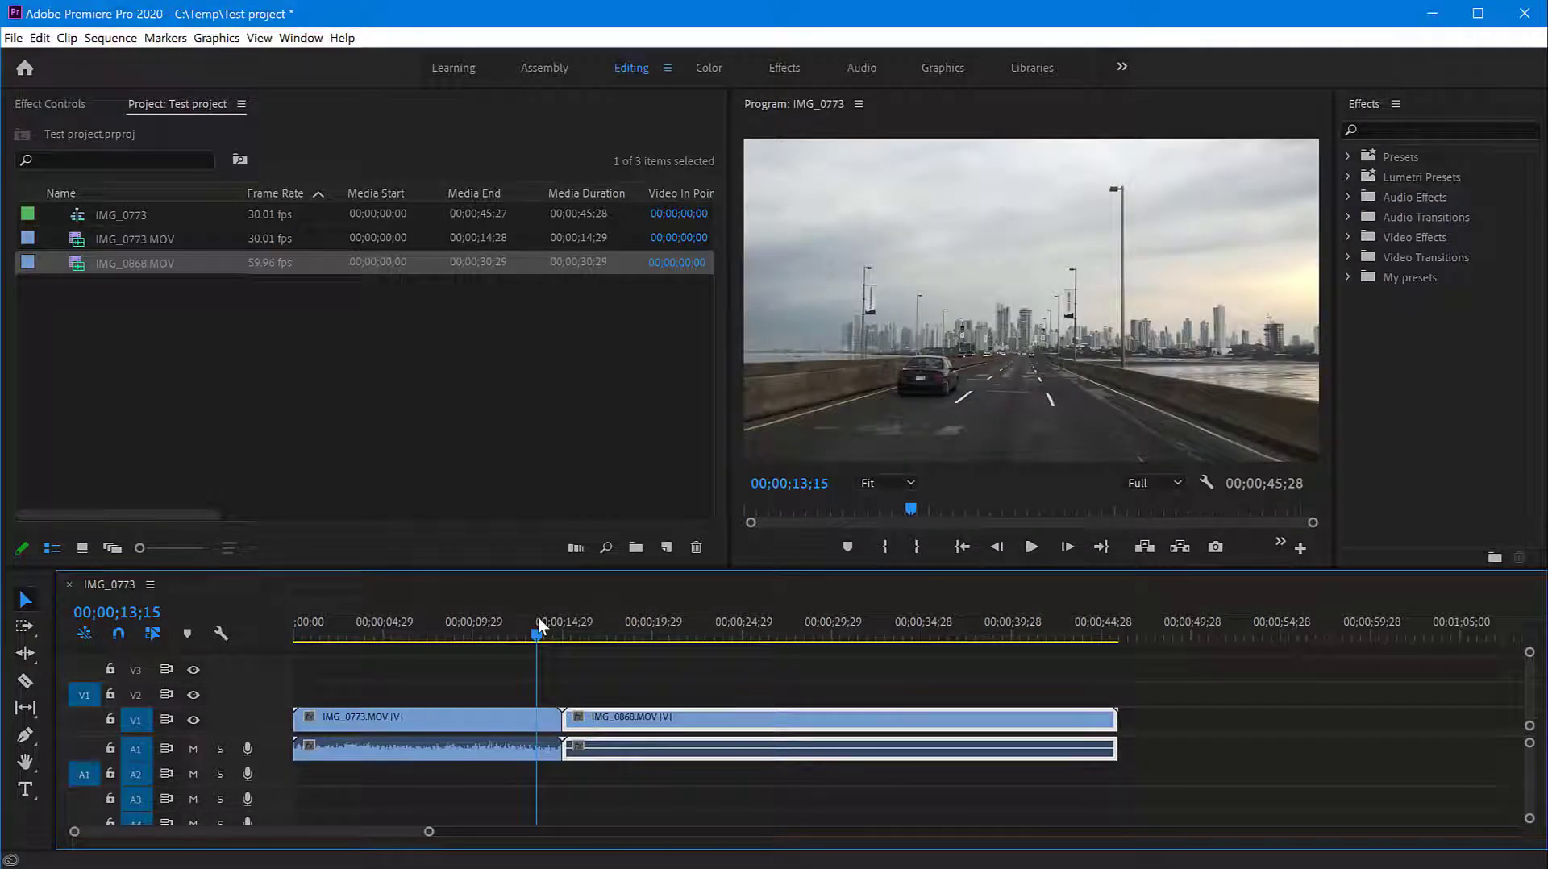
{"action": "mouse_move", "coordinate": [536, 631]}
{"action": "left_mouse_down"}
{"action": "mouse_move", "coordinate": [573, 634]}
{"action": "mouse_move", "coordinate": [540, 634]}
{"action": "left_mouse_up"}
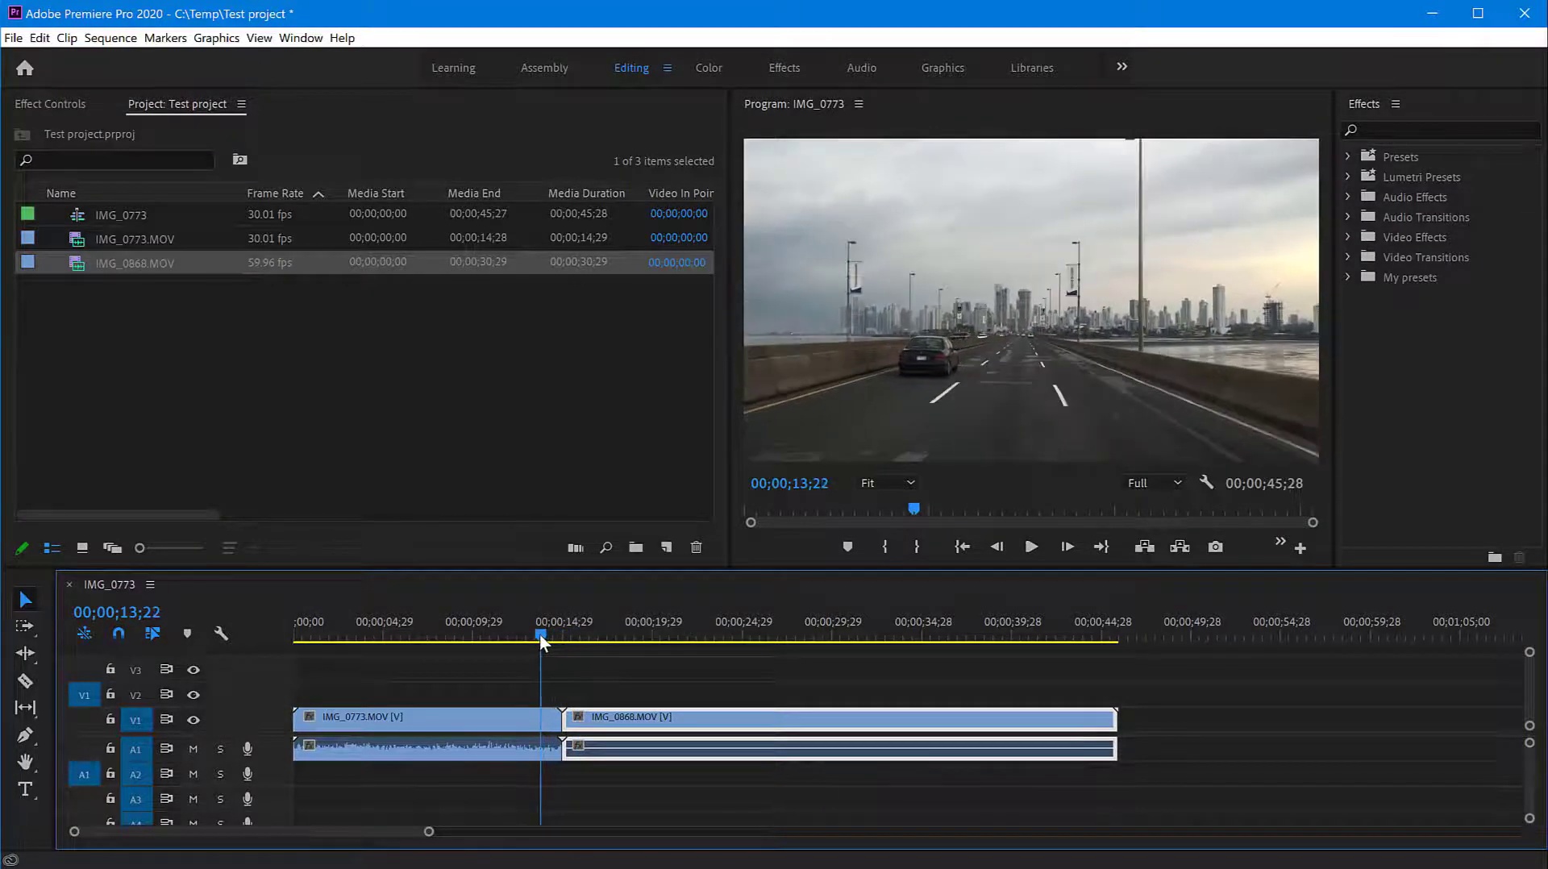
{"action": "left_click", "coordinate": [646, 692]}
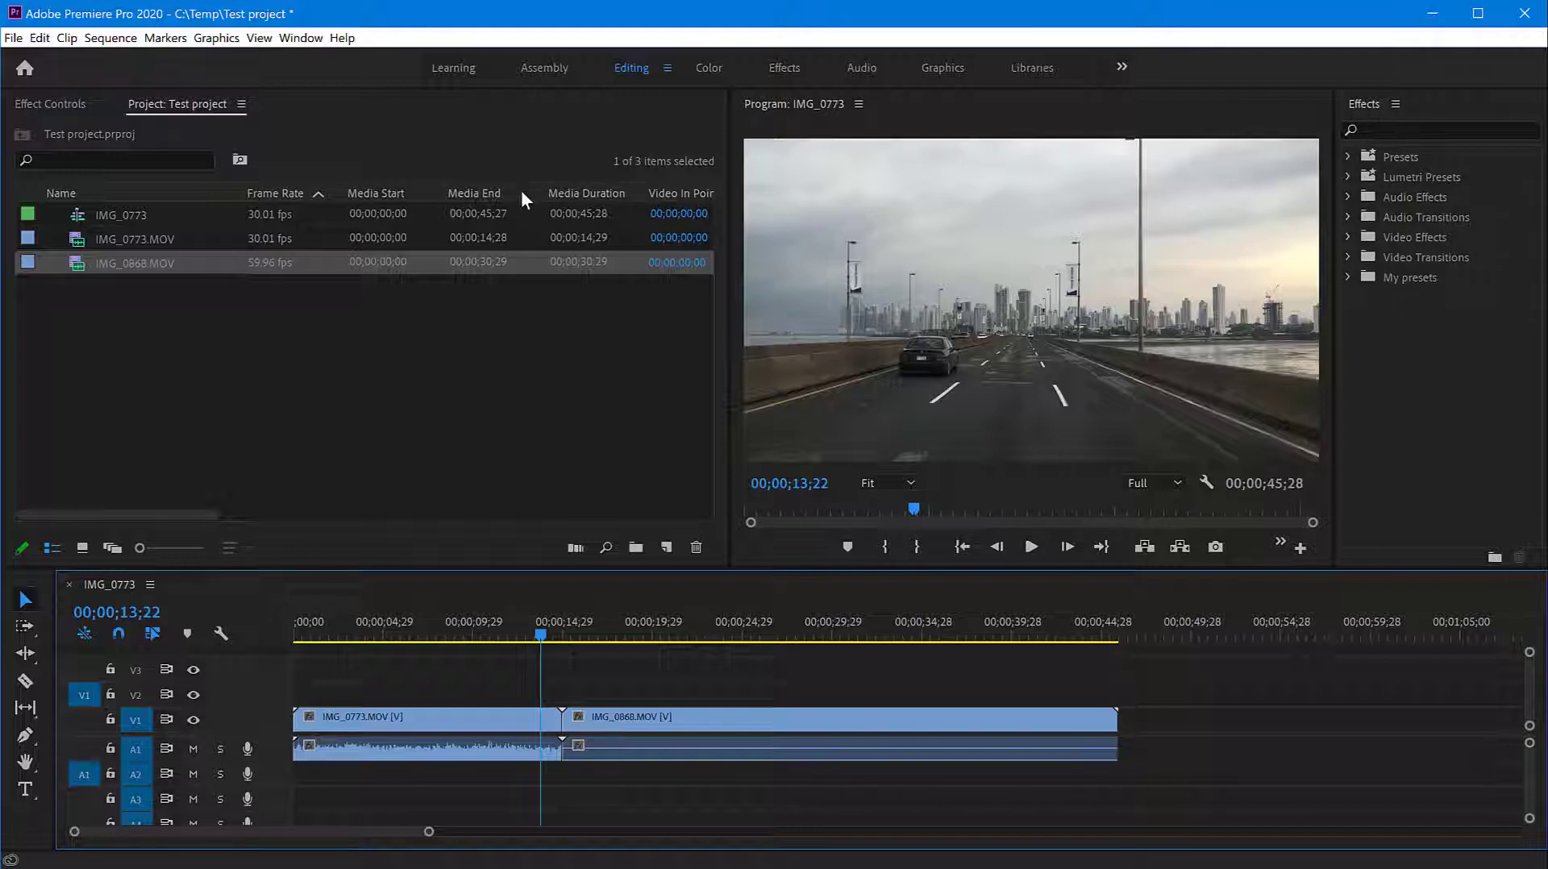
In the Effects panel, expand Video Transitions > Dissolve and select Cross Dissolve
{"action": "left_click", "coordinate": [295, 37]}
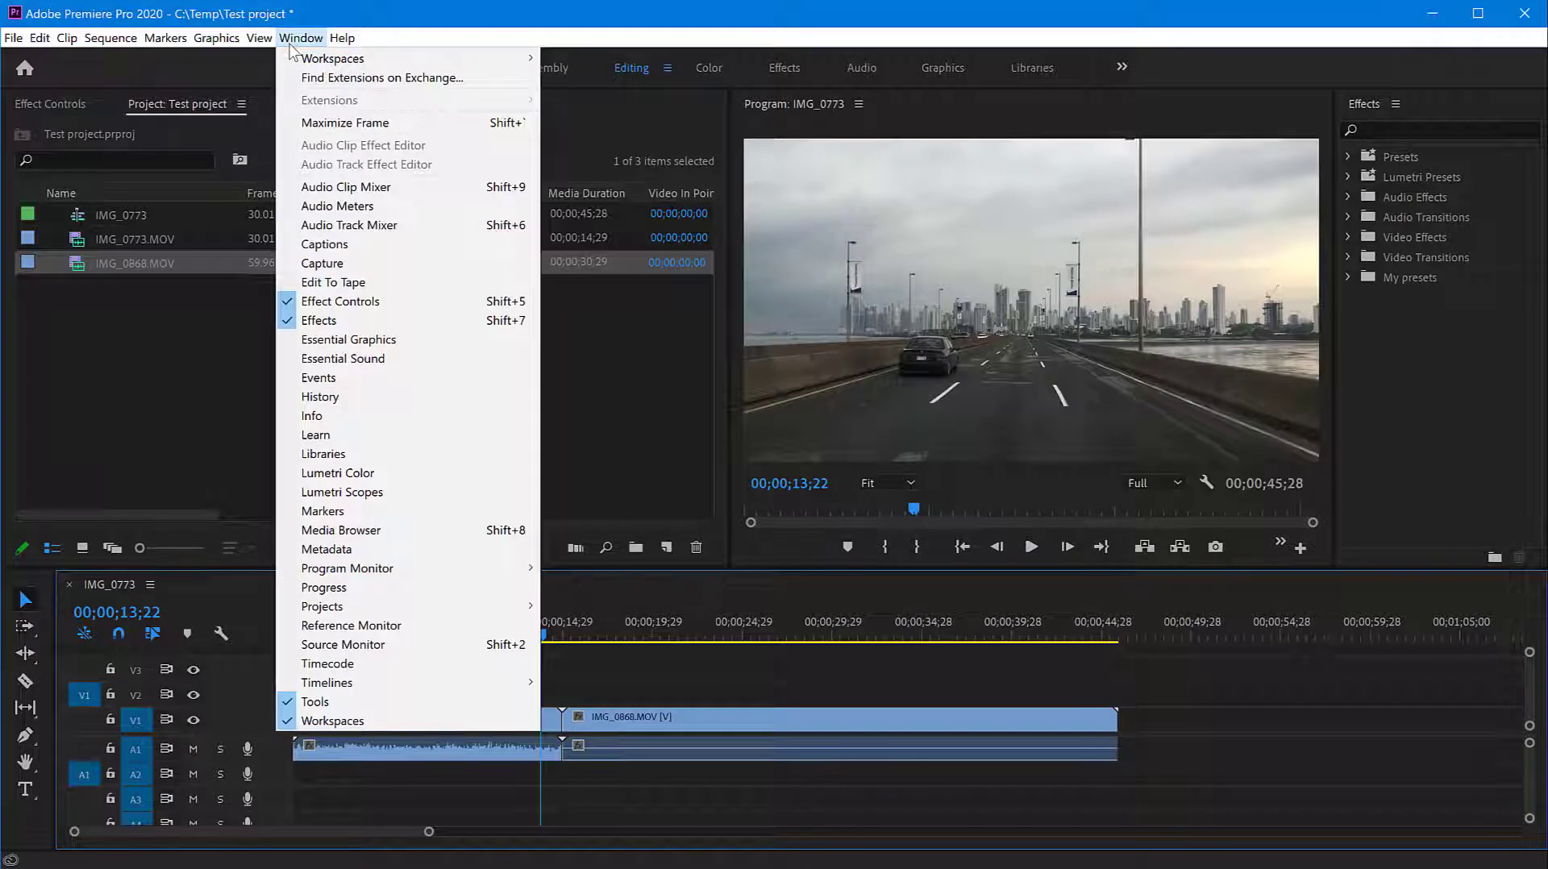
{"action": "left_click", "coordinate": [641, 360]}
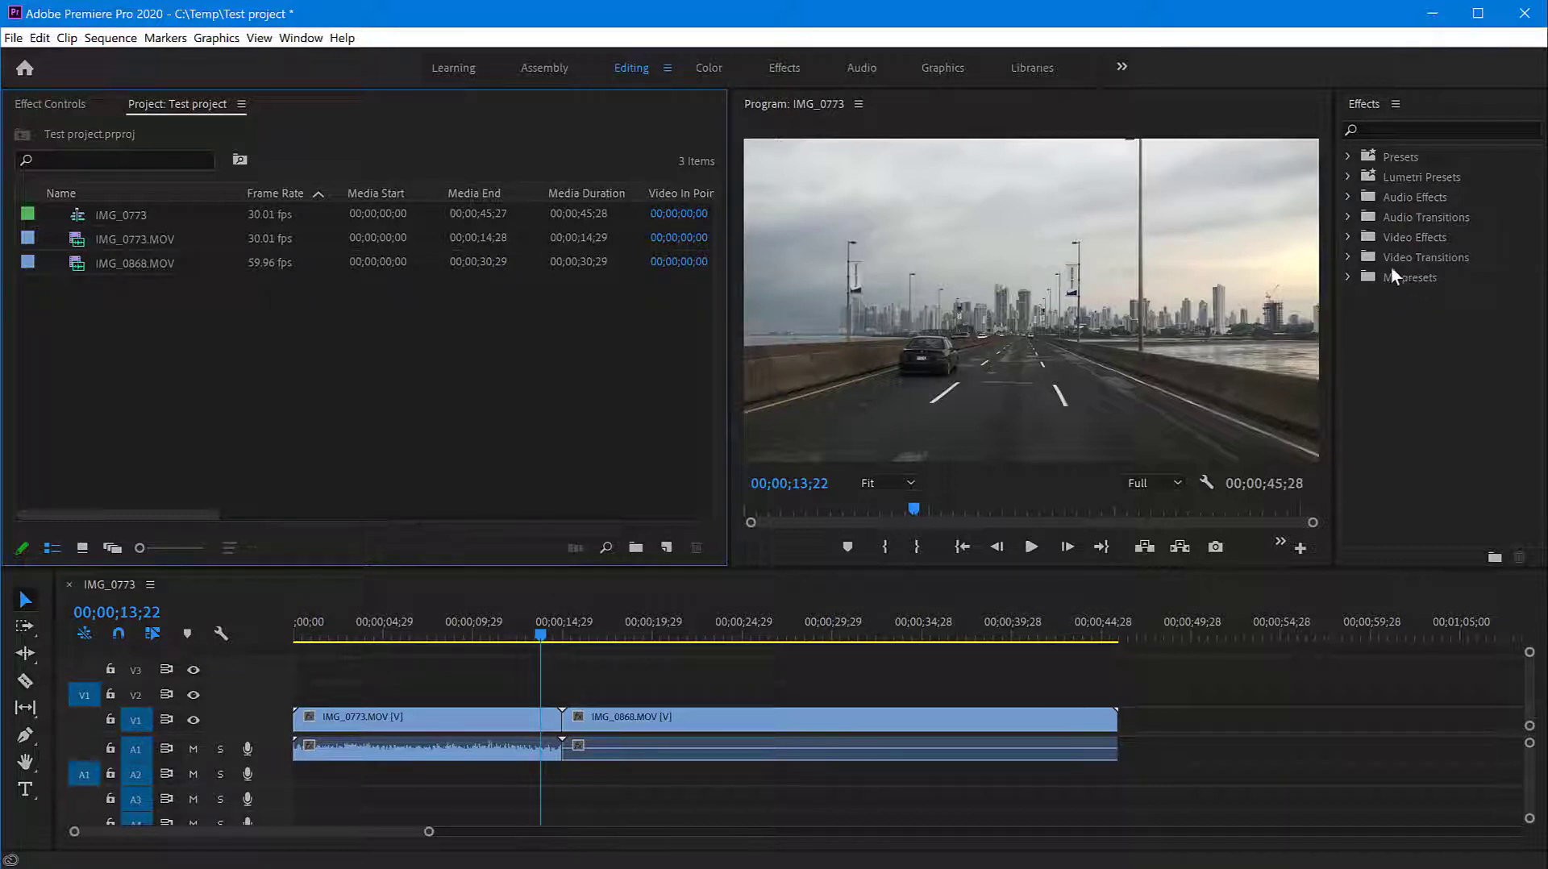
{"action": "left_click", "coordinate": [1350, 256]}
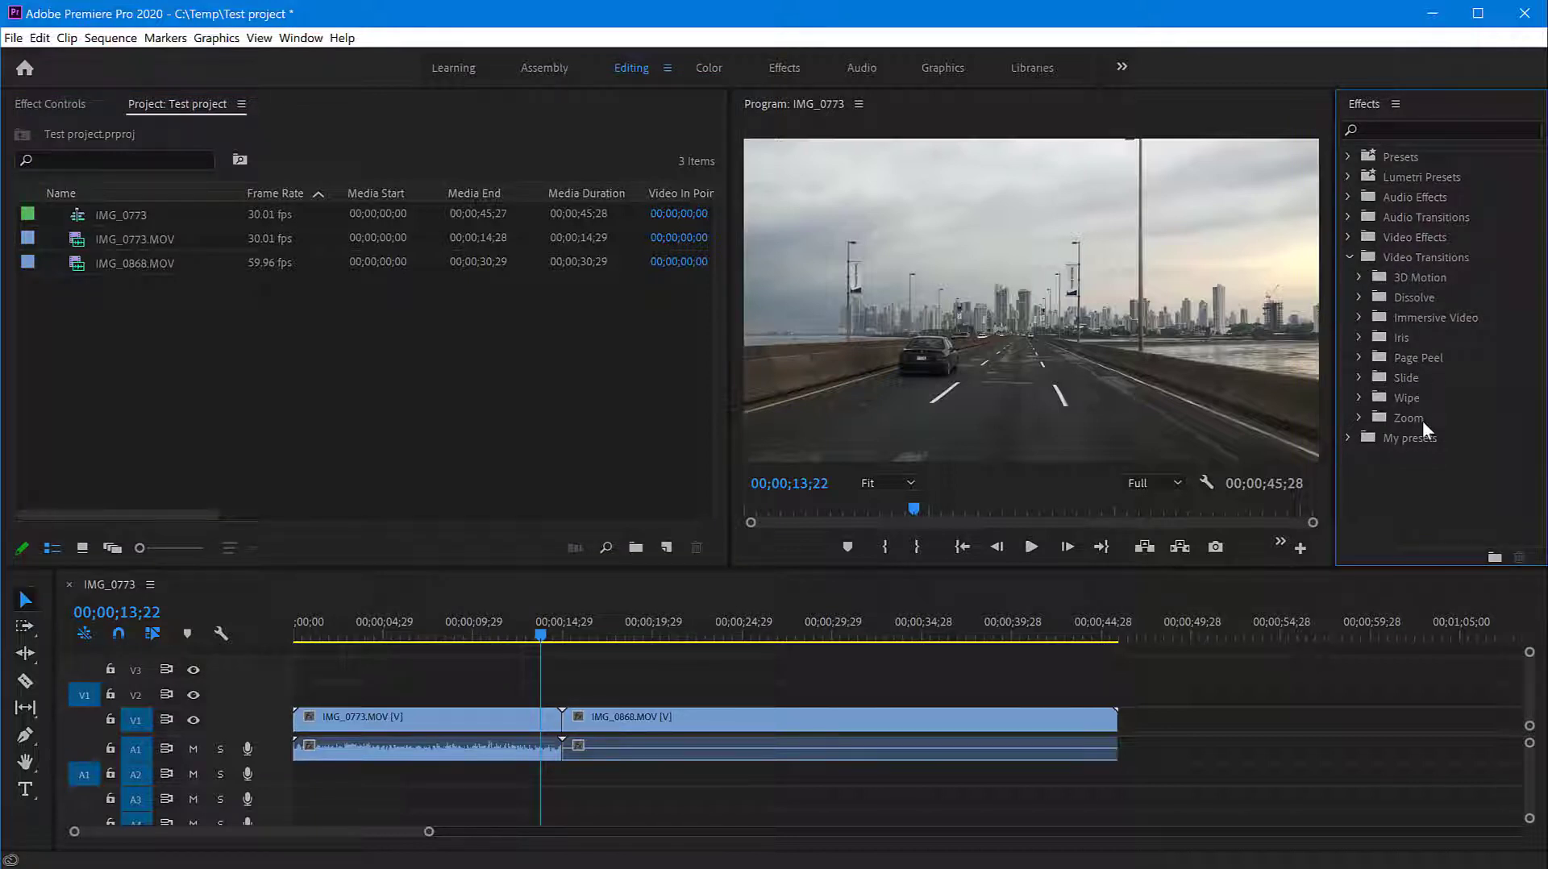
{"action": "left_click", "coordinate": [1358, 296]}
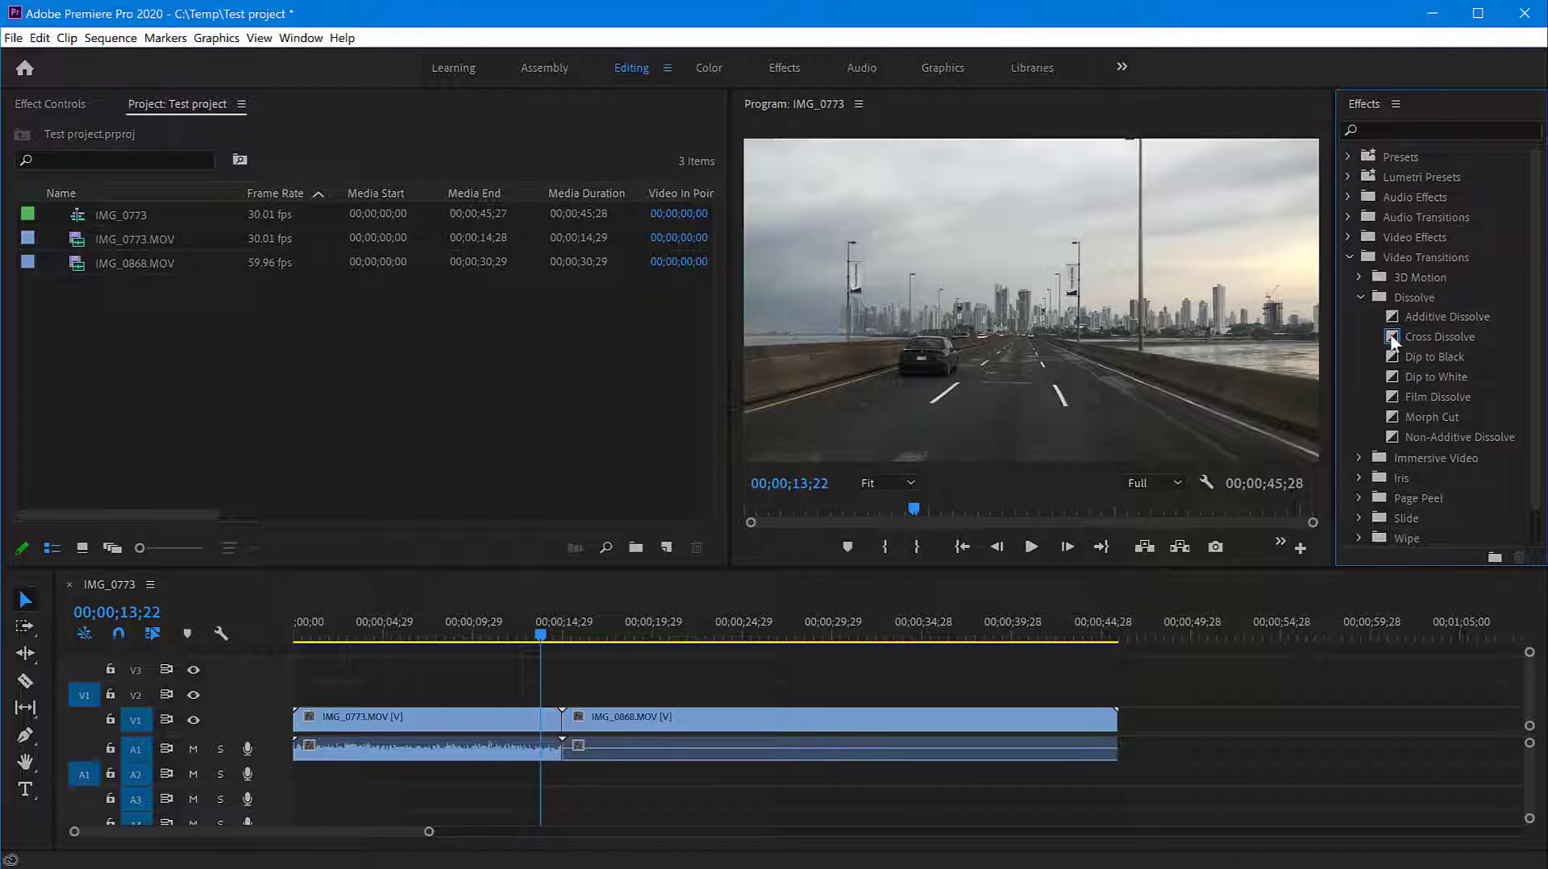
{"action": "left_click", "coordinate": [1424, 337]}
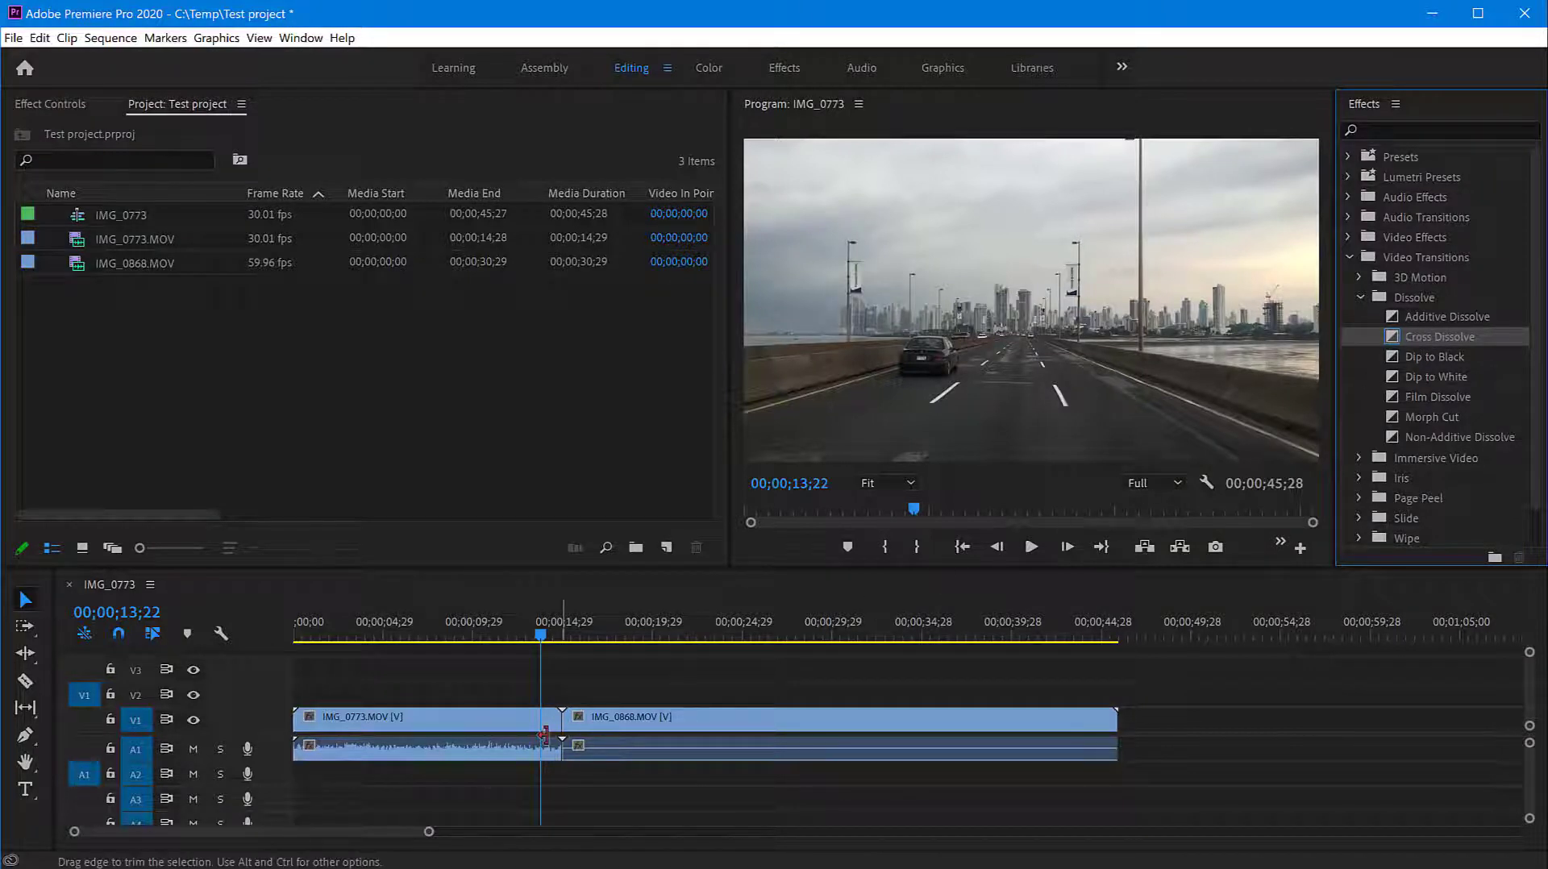
Zoom the timeline in on the cut and set the playhead just past it, near 00;00;14;28
{"action": "scroll", "coordinate": [562, 737], "scroll_direction": "up", "scroll_amount": 1}
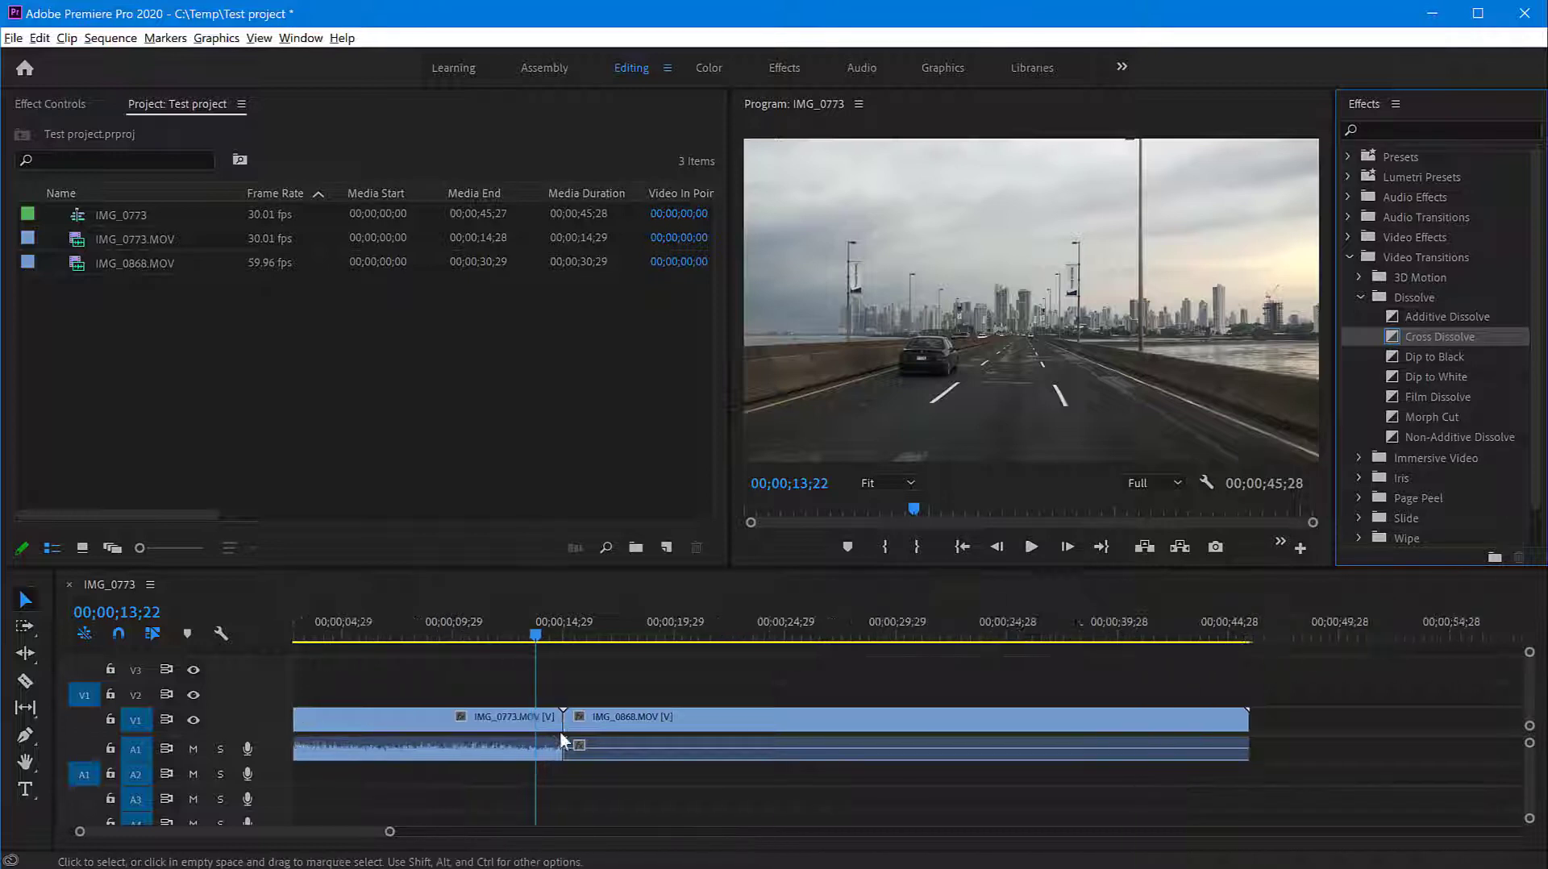
{"action": "scroll", "coordinate": [561, 731], "scroll_direction": "up", "scroll_amount": 4}
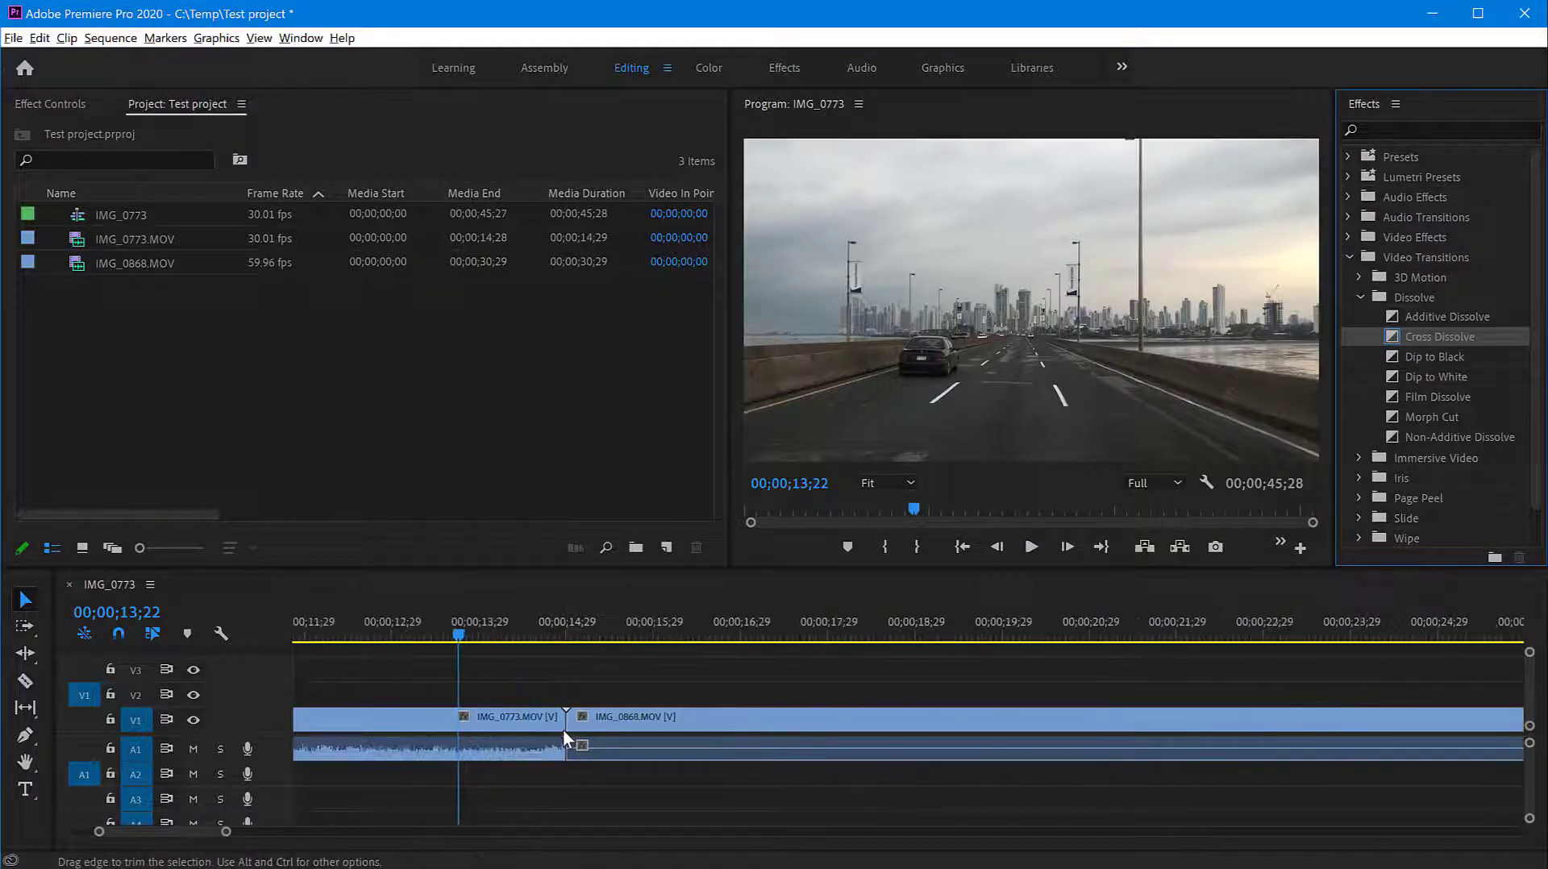
{"action": "scroll", "coordinate": [562, 730], "scroll_direction": "up", "scroll_amount": 2}
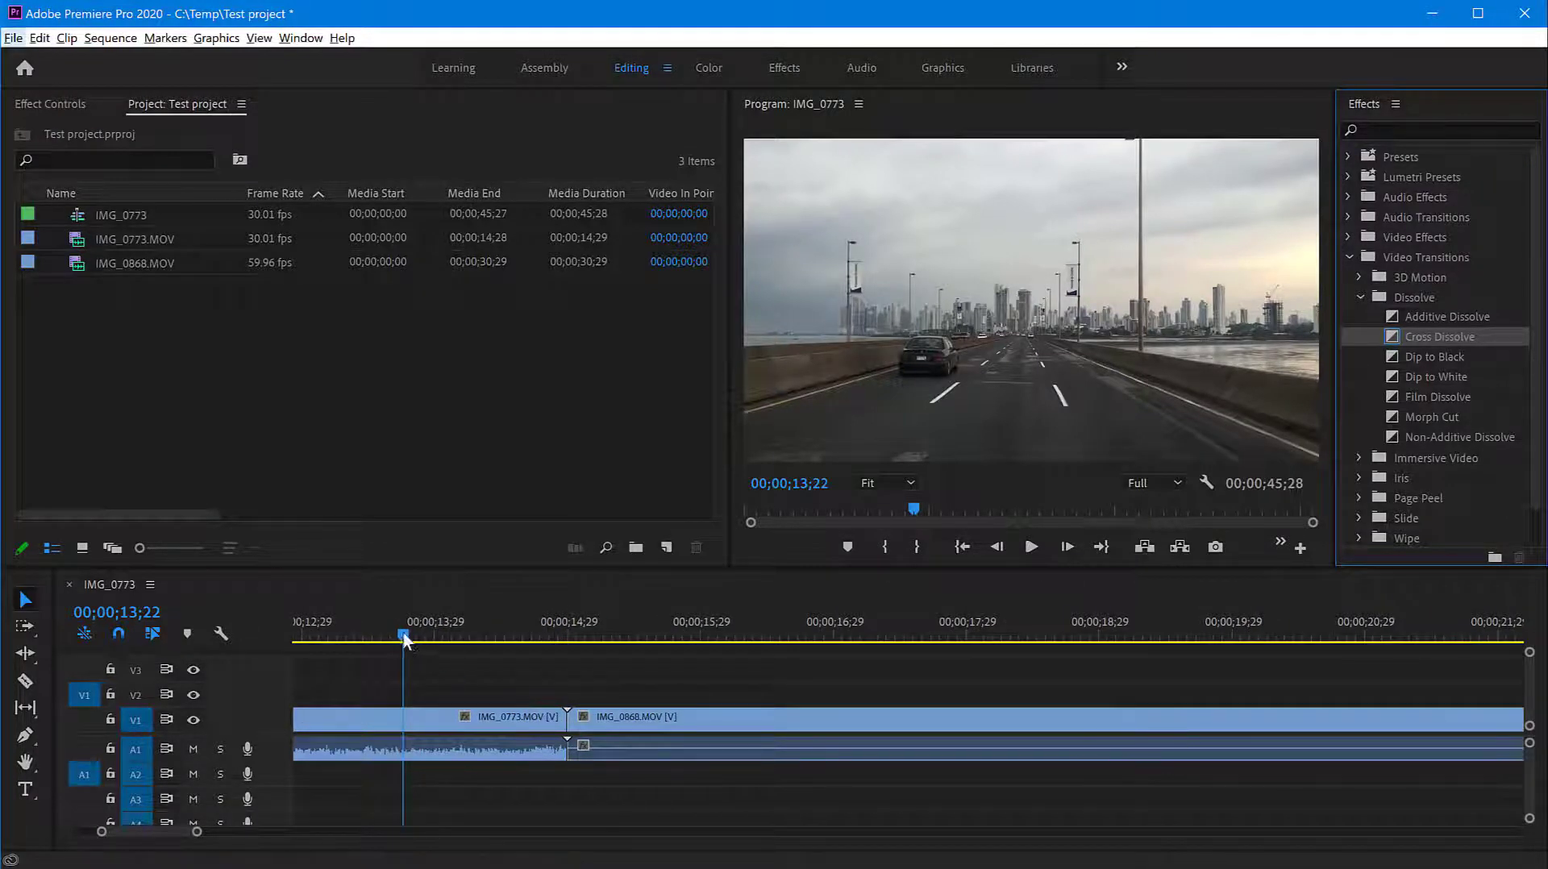
{"action": "left_click_drag", "start_coordinate": [403, 633], "coordinate": [584, 663]}
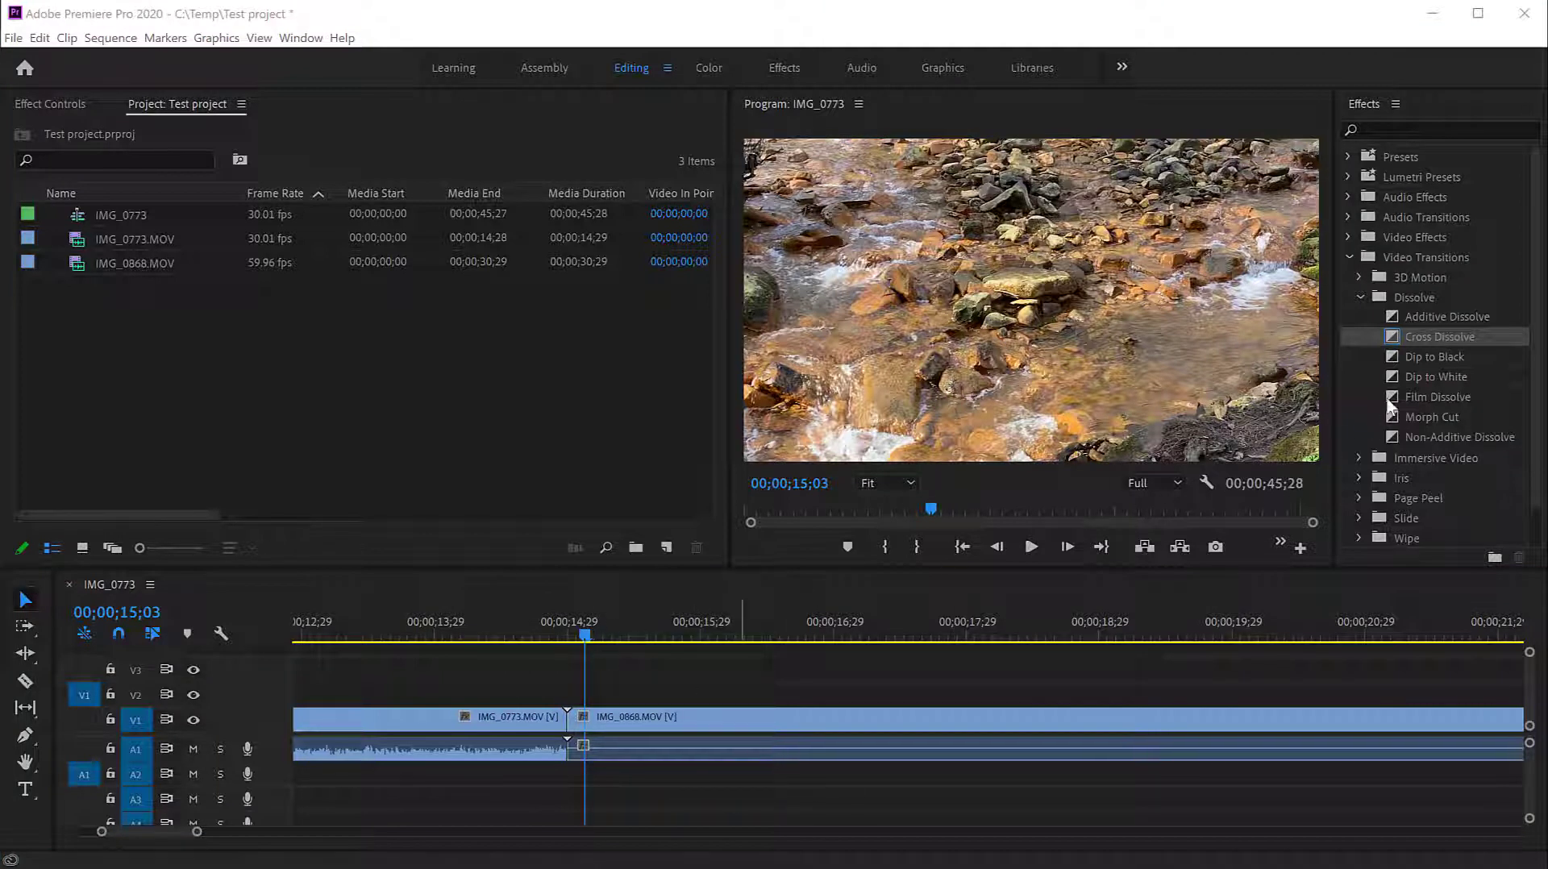
Drop Cross Dissolve onto the V1 cut between IMG_0773.MOV and IMG_0868.MOV, accepting the insufficient-media warning
{"action": "left_click_drag", "start_coordinate": [1395, 332], "coordinate": [567, 735]}
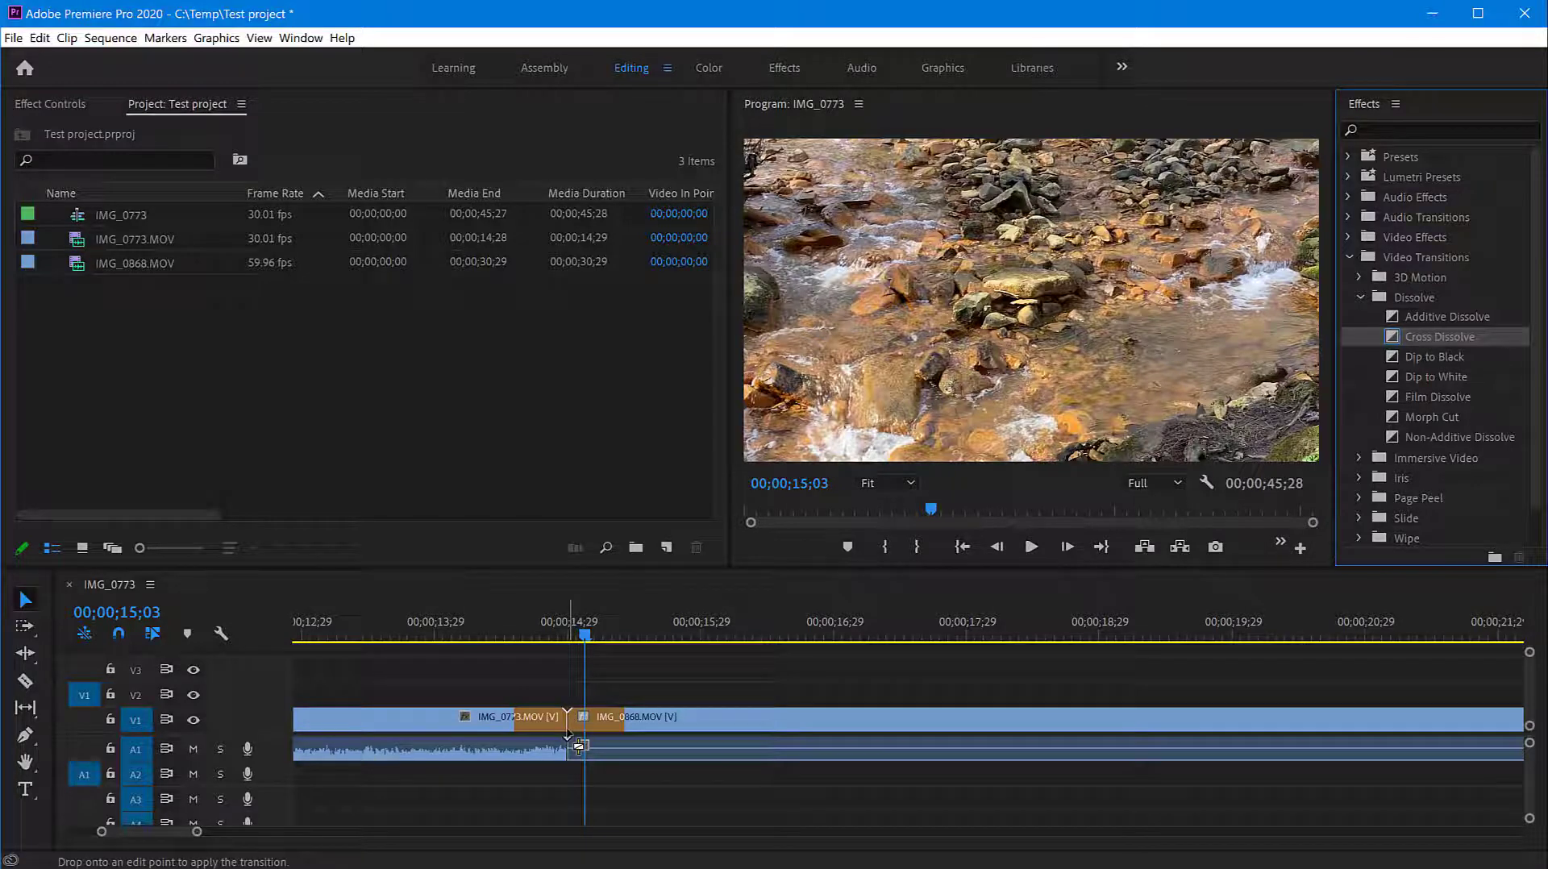
{"action": "left_click_drag", "start_coordinate": [568, 734], "coordinate": [568, 735]}
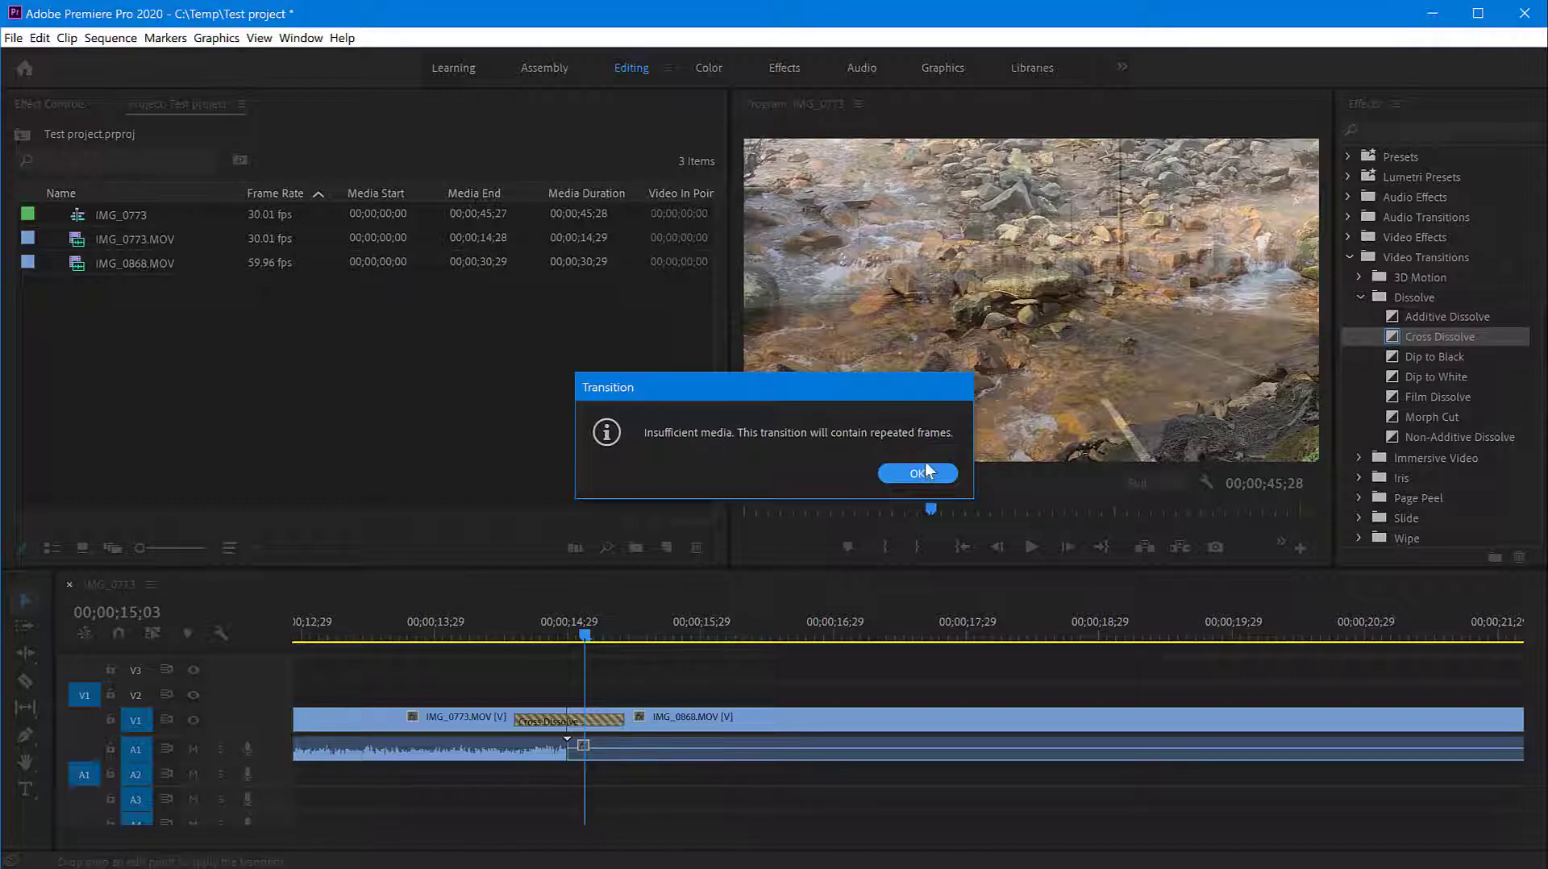
{"action": "left_click", "coordinate": [926, 472]}
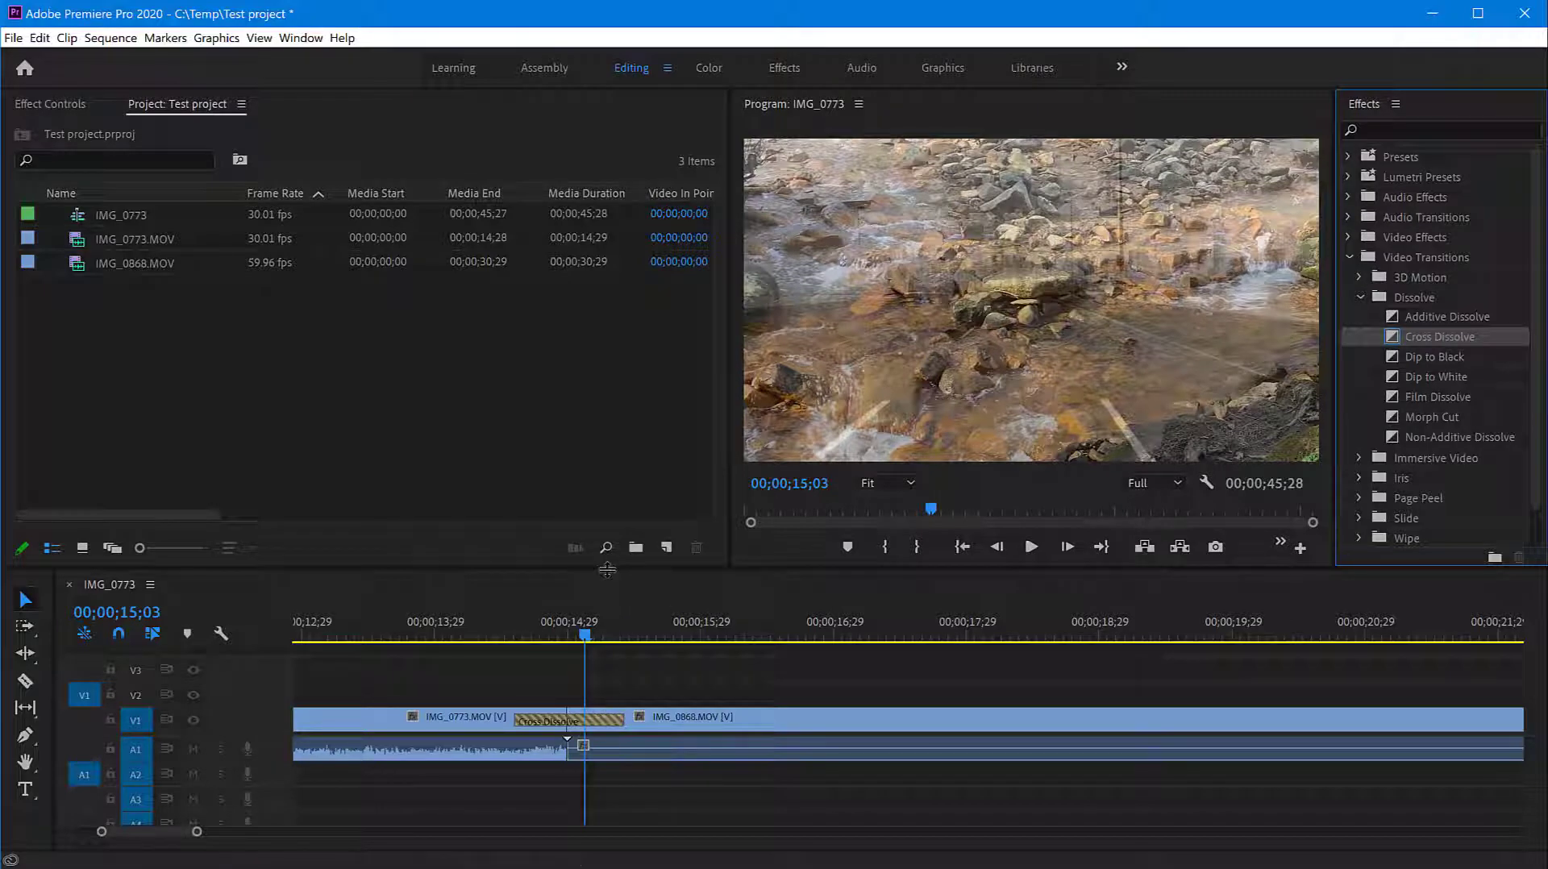
{"action": "left_click_drag", "start_coordinate": [608, 570], "coordinate": [607, 510]}
{"action": "left_click", "coordinate": [572, 577]}
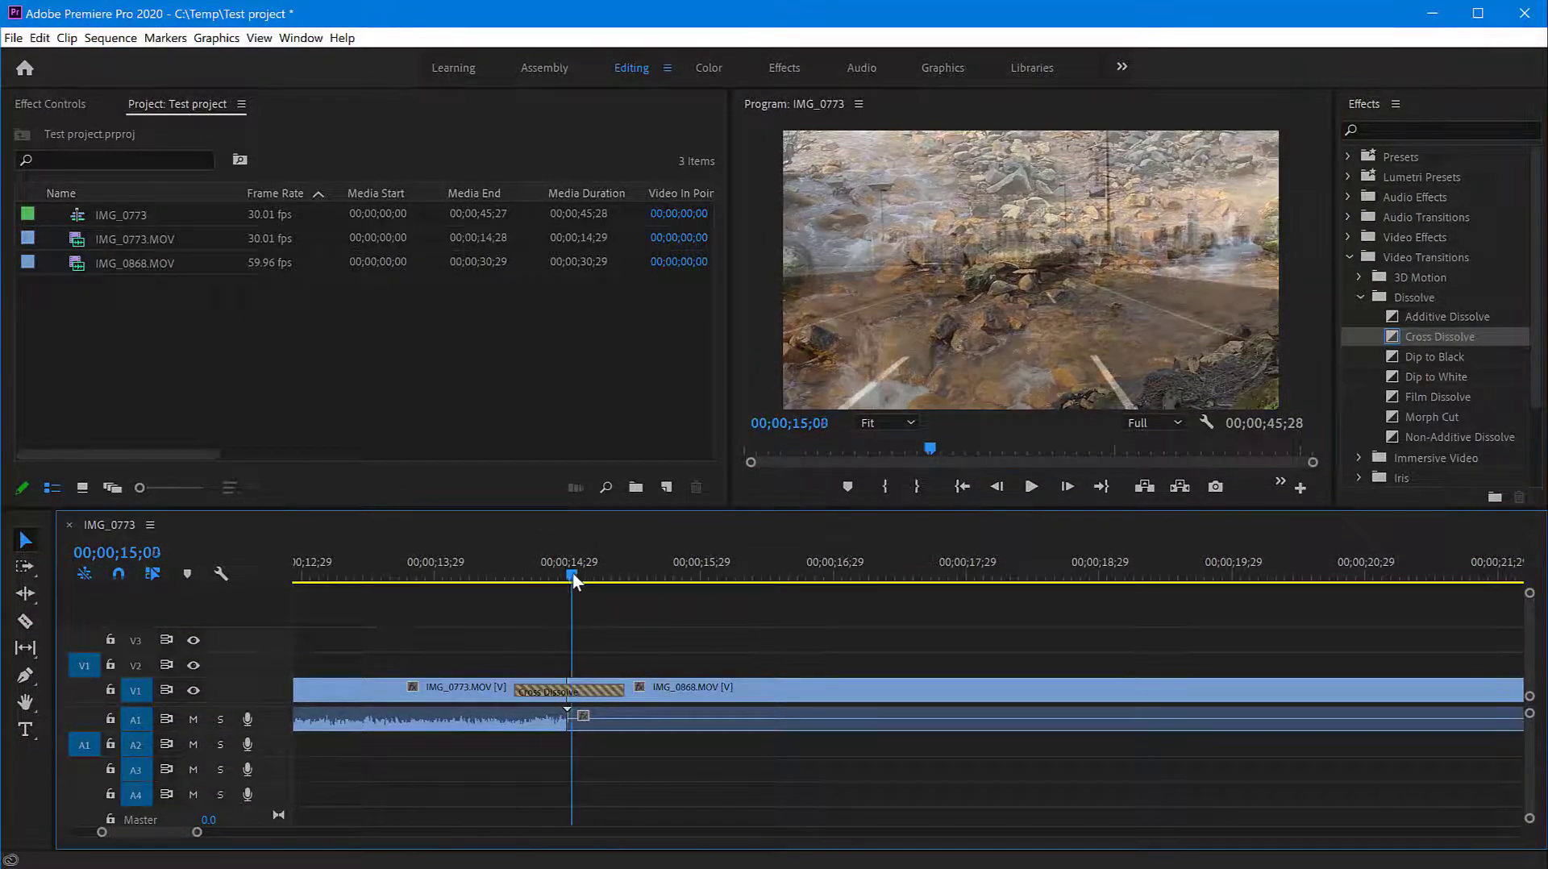
{"action": "mouse_move", "coordinate": [573, 578]}
{"action": "left_mouse_down"}
{"action": "mouse_move", "coordinate": [520, 573]}
{"action": "mouse_move", "coordinate": [569, 574]}
{"action": "mouse_move", "coordinate": [535, 573]}
{"action": "mouse_move", "coordinate": [571, 579]}
{"action": "mouse_move", "coordinate": [560, 591]}
{"action": "left_mouse_up"}
Delete the Cross Dissolve and preview the frames on either side of the cut
{"action": "left_click", "coordinate": [593, 694]}
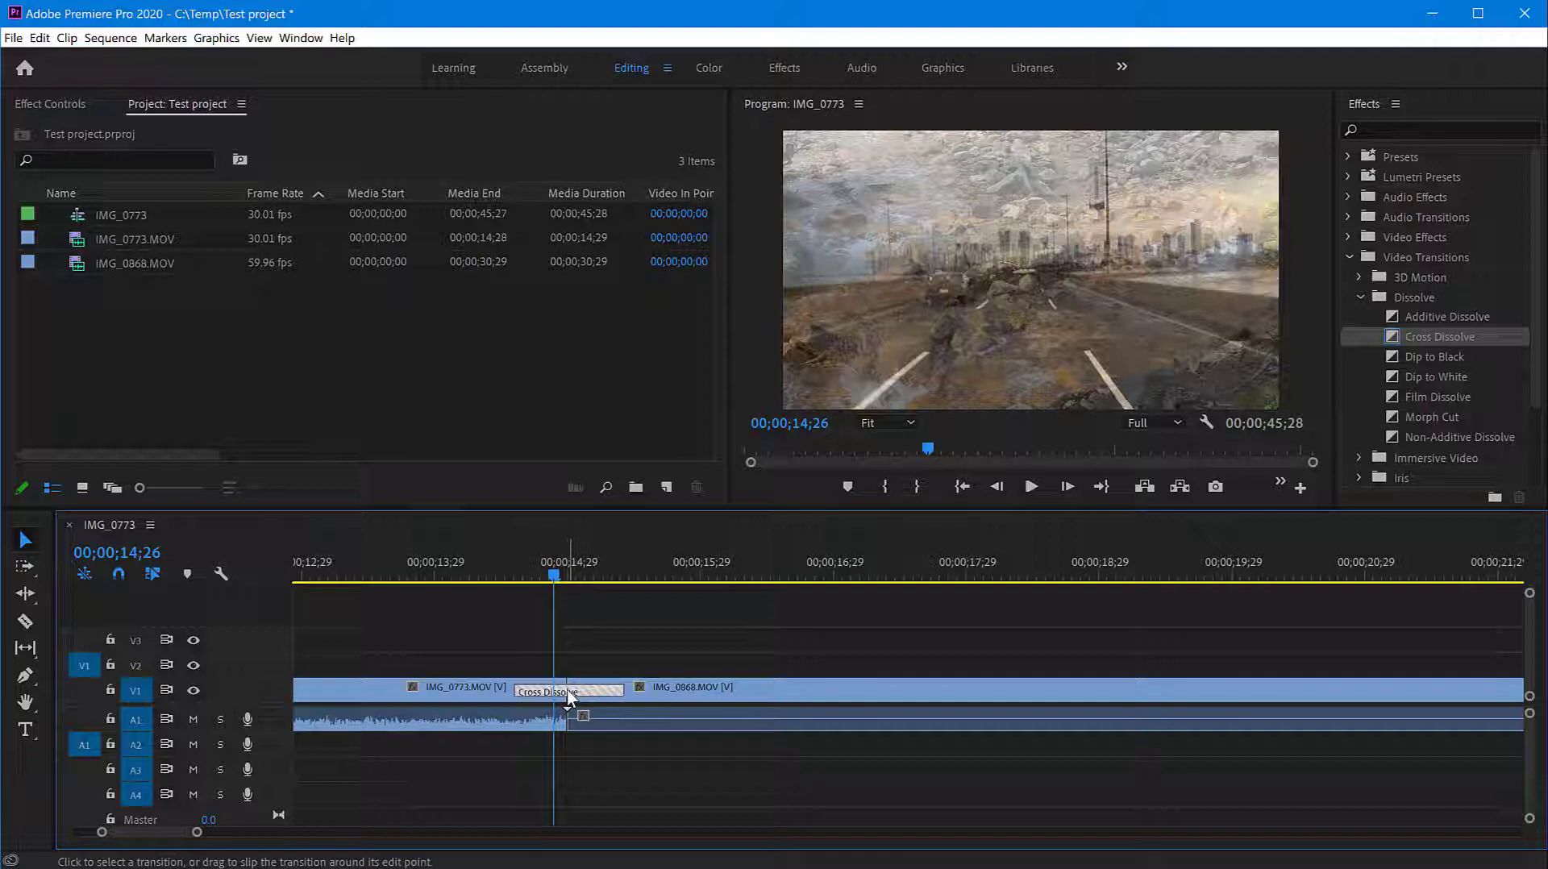
{"action": "key", "text": "Delete"}
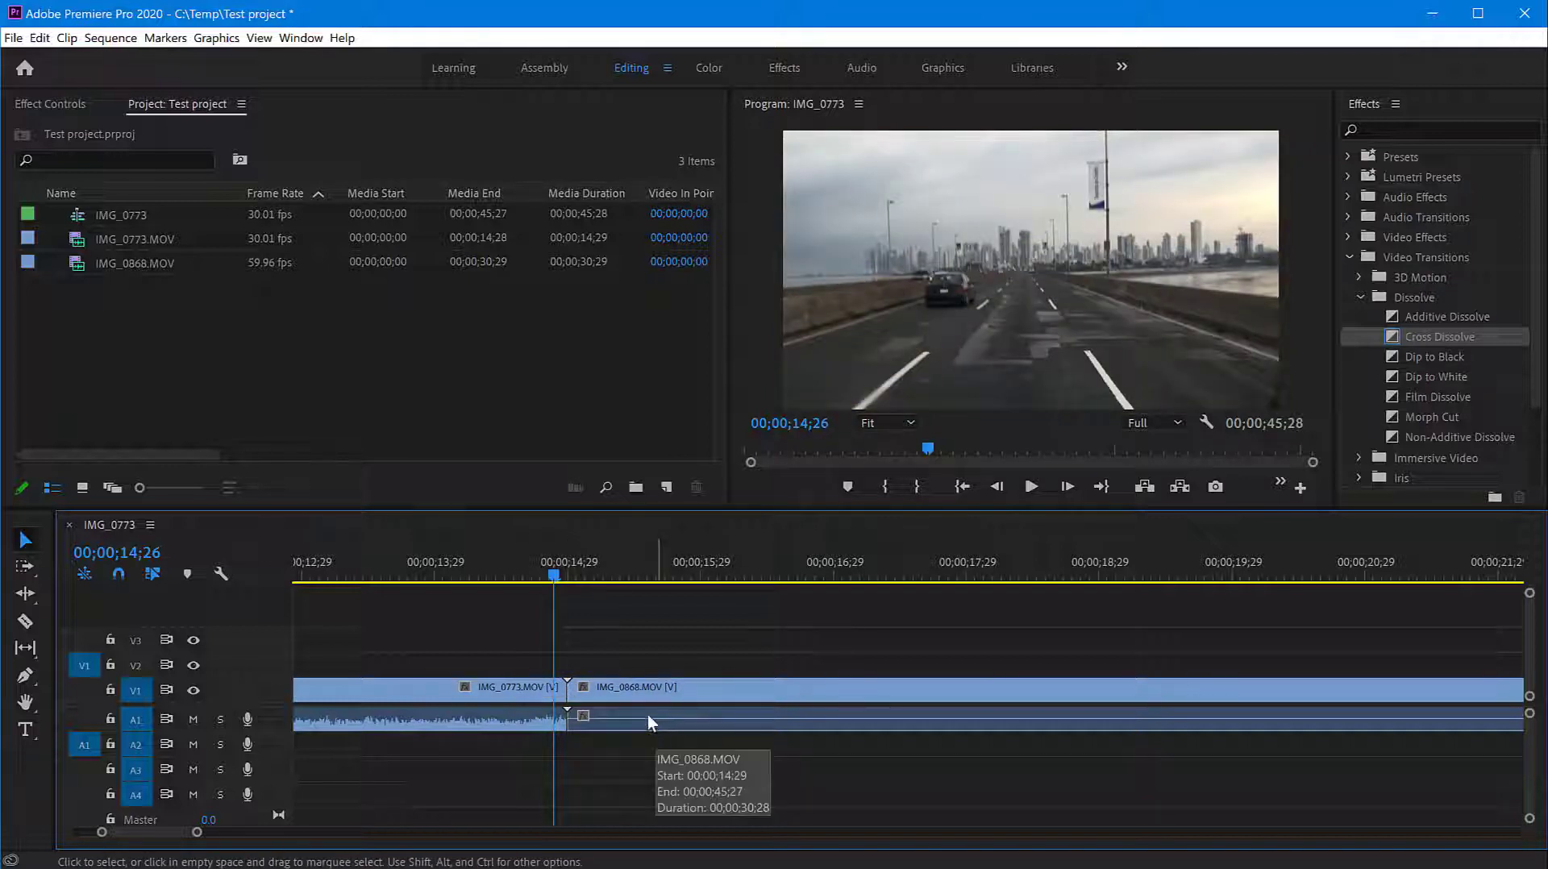
{"action": "scroll", "coordinate": [520, 724], "scroll_direction": "up", "scroll_amount": 3}
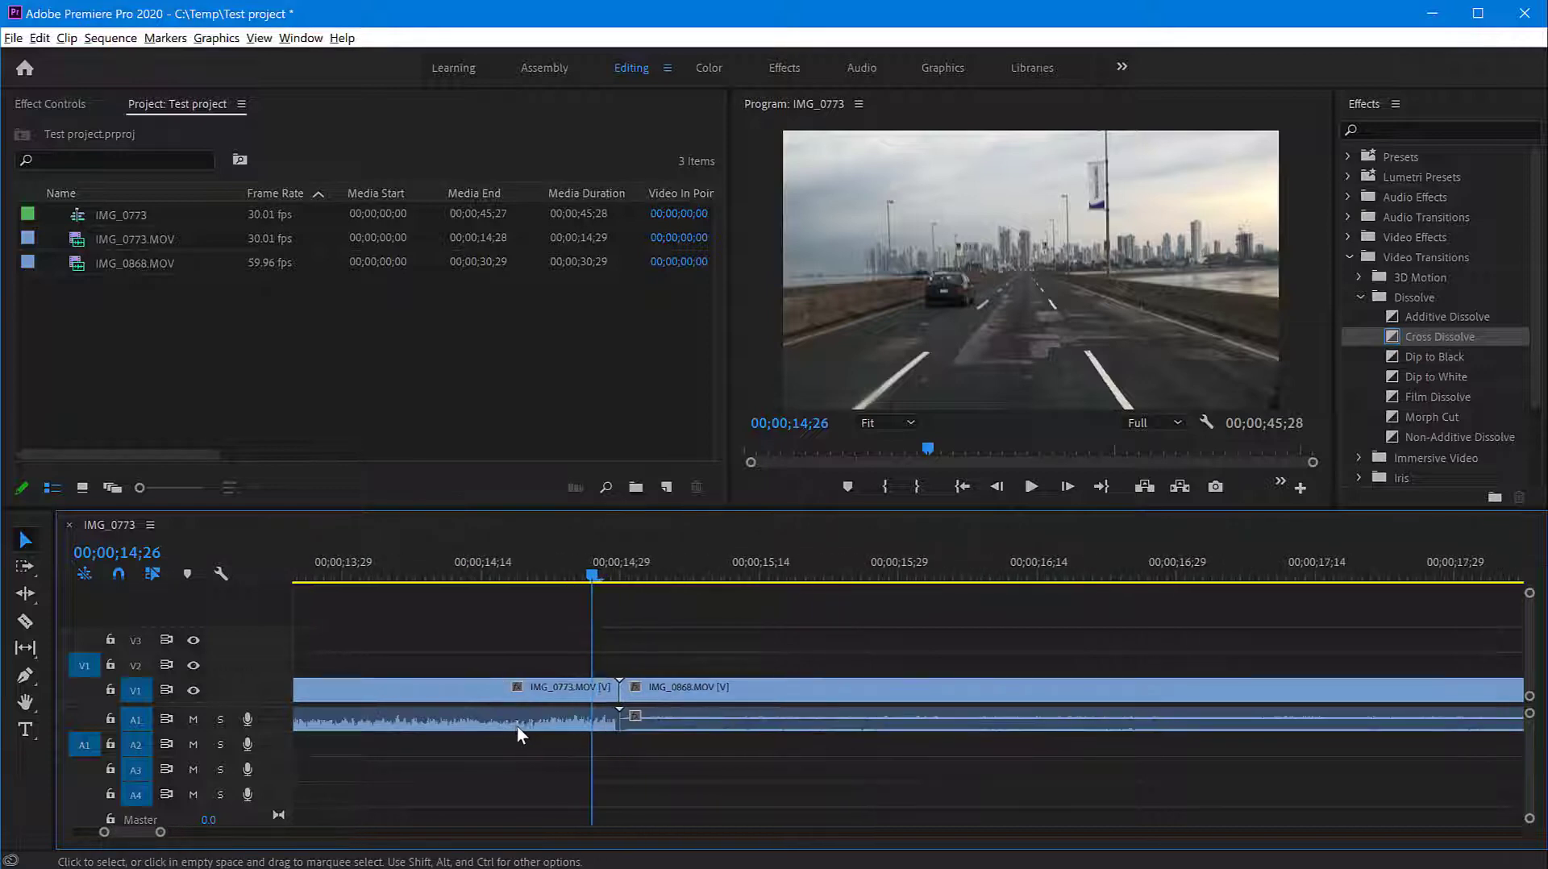
{"action": "left_click_drag", "start_coordinate": [589, 573], "coordinate": [557, 579]}
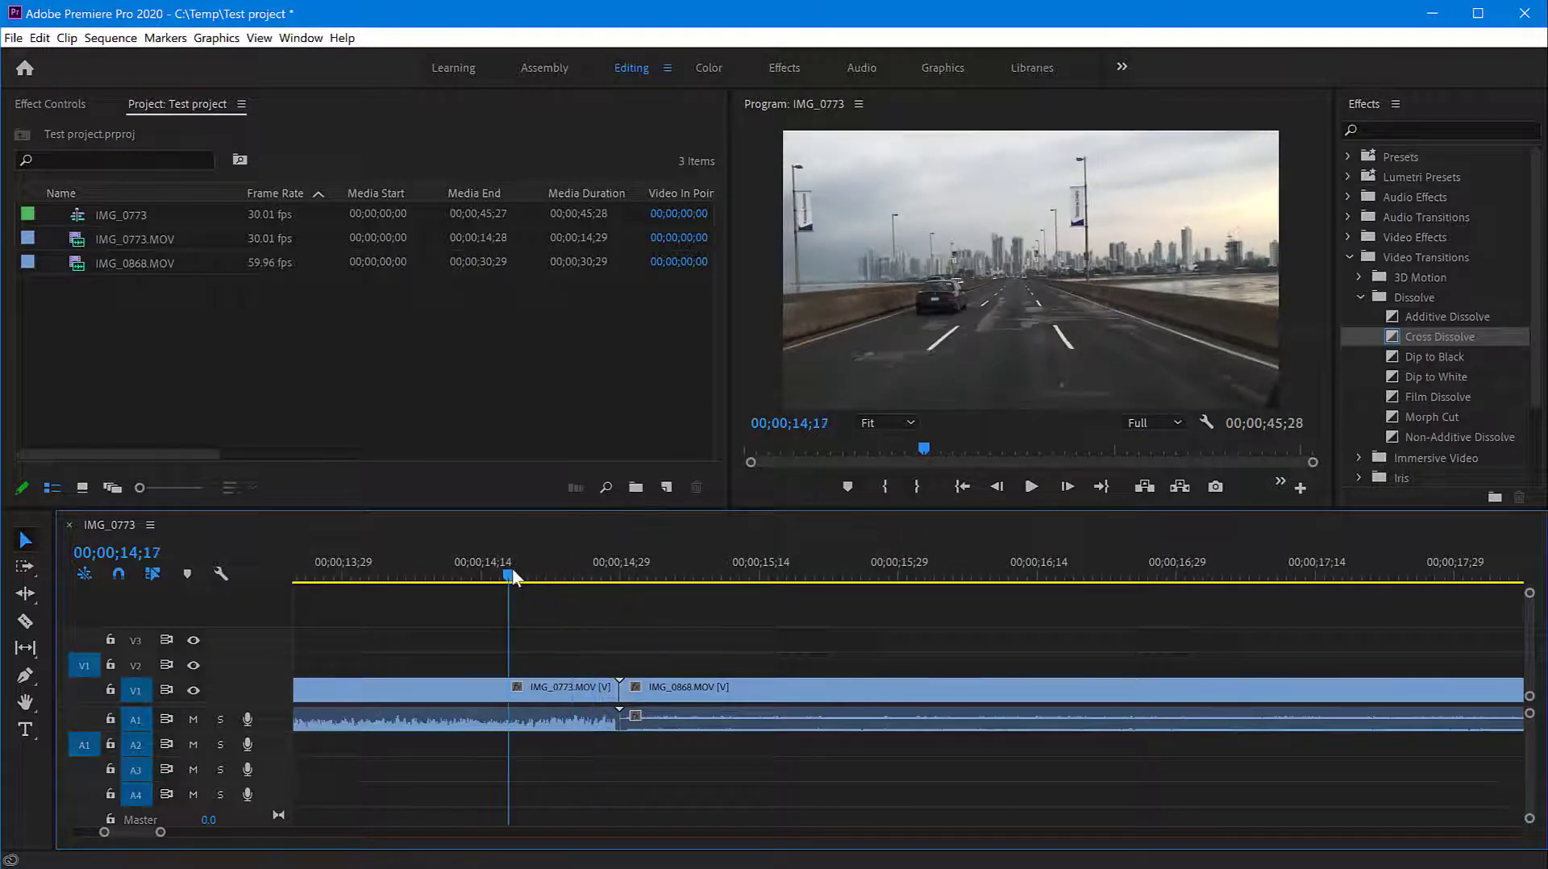
{"action": "left_click_drag", "start_coordinate": [513, 578], "coordinate": [445, 596]}
Trim the end of IMG_0773 shorter and pull IMG_0868 left to close the gap
{"action": "left_click", "coordinate": [500, 692]}
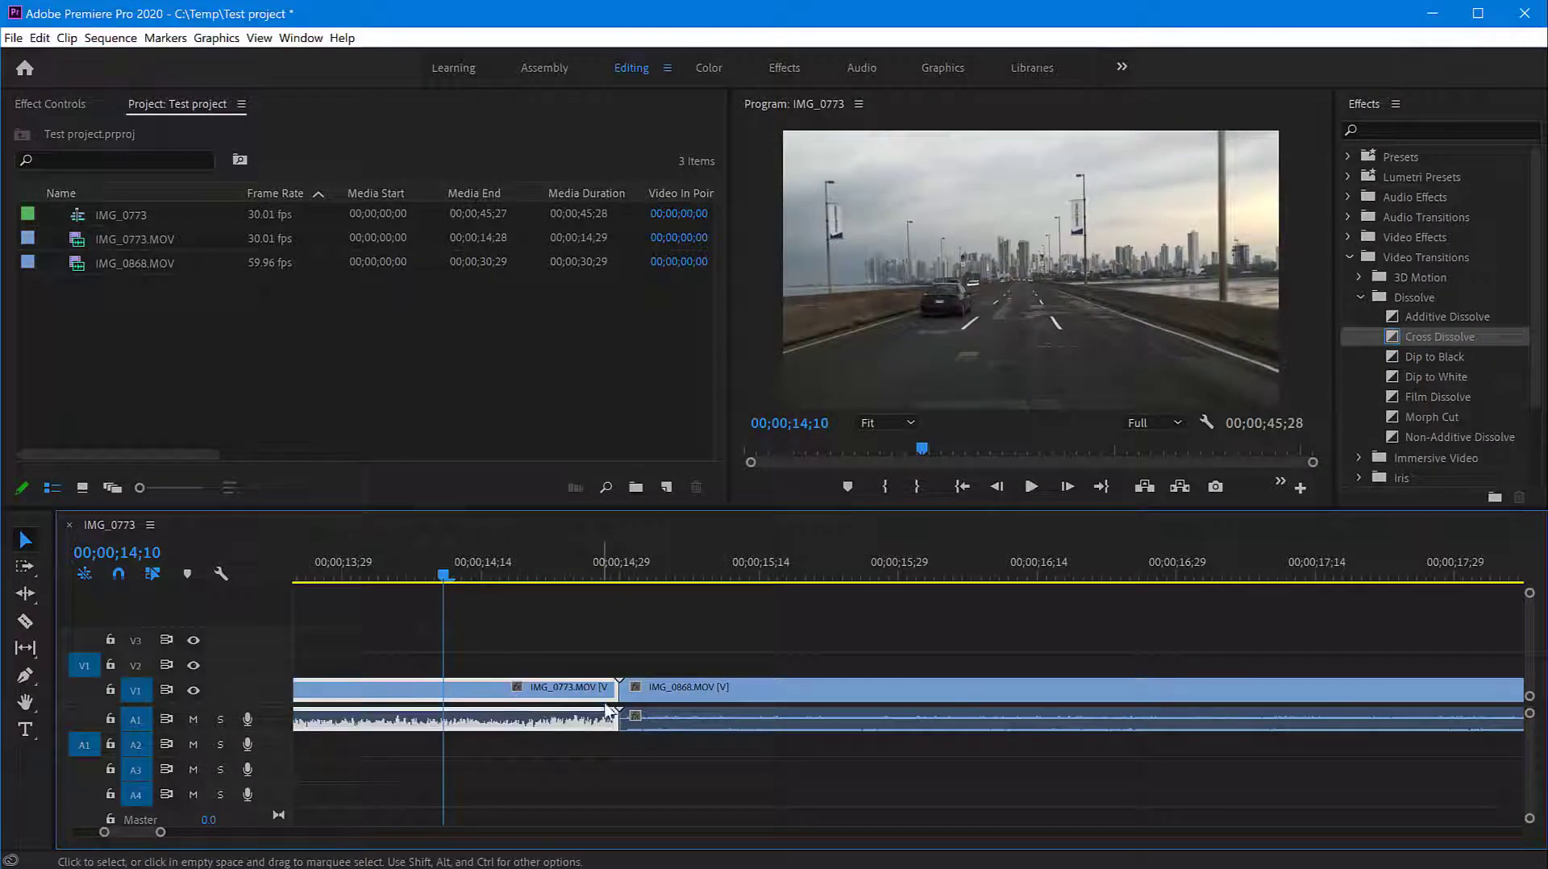
{"action": "left_click_drag", "start_coordinate": [616, 692], "coordinate": [532, 690]}
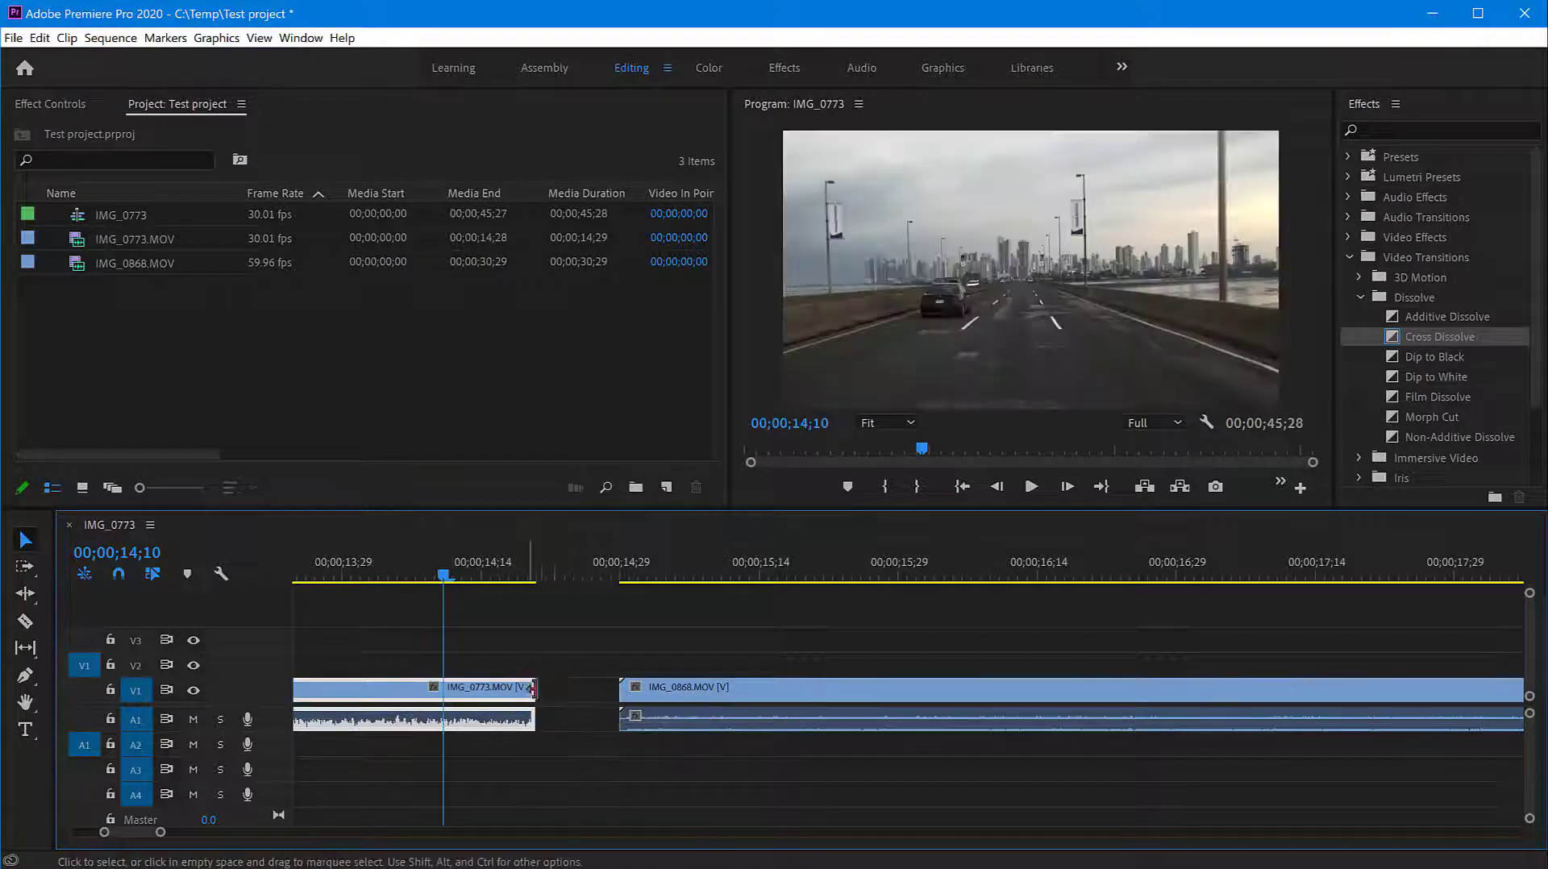
{"action": "left_click_drag", "start_coordinate": [680, 691], "coordinate": [595, 698]}
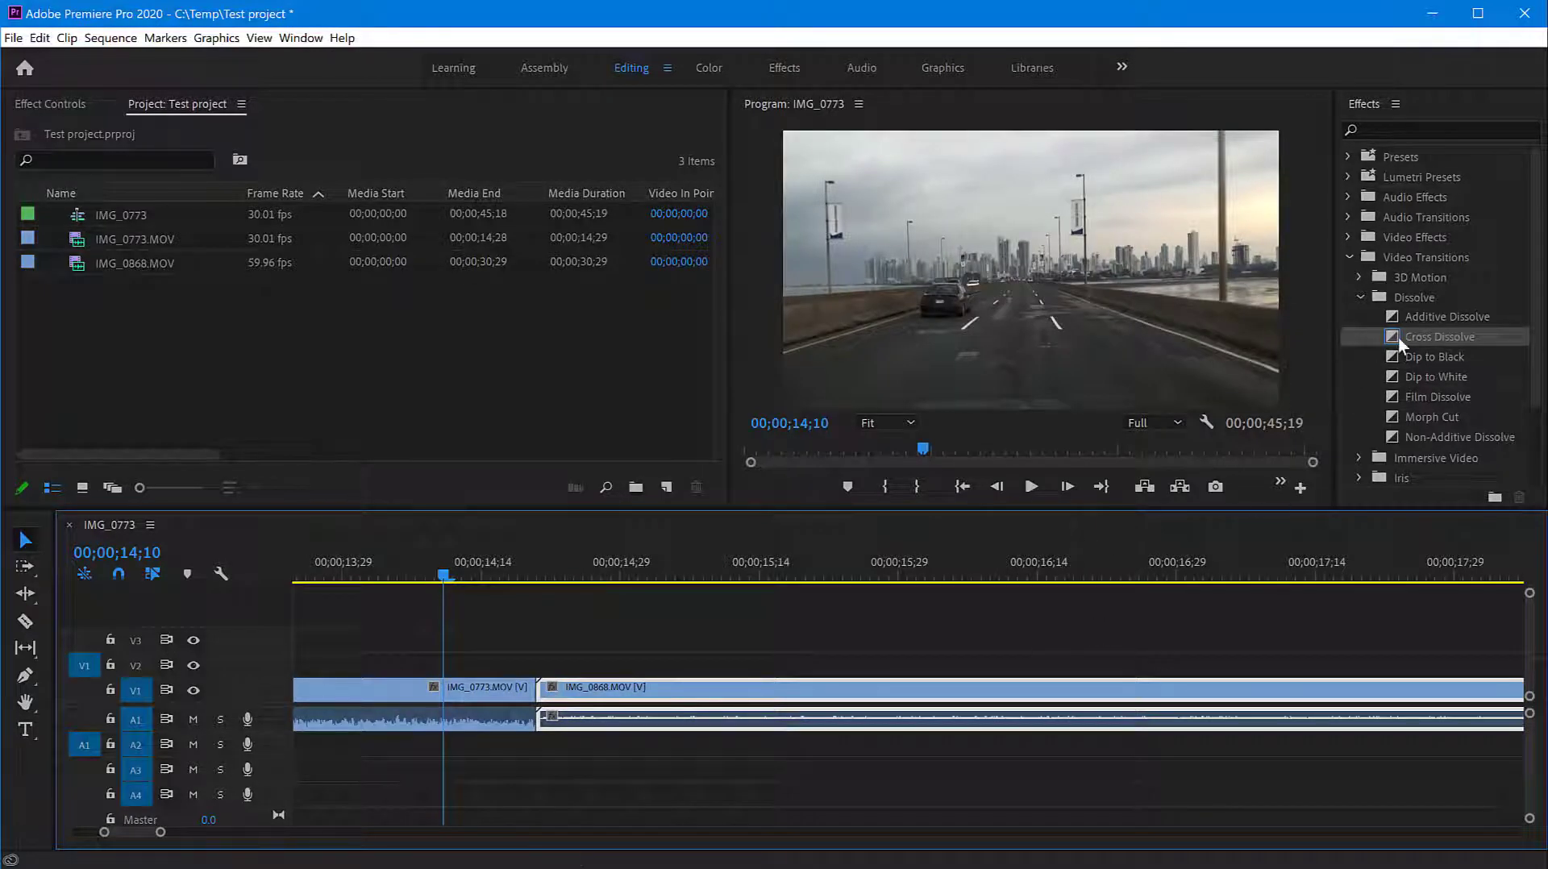
Apply Cross Dissolve at the new cut and preview the blend from 14;13
{"action": "left_click", "coordinate": [1396, 339]}
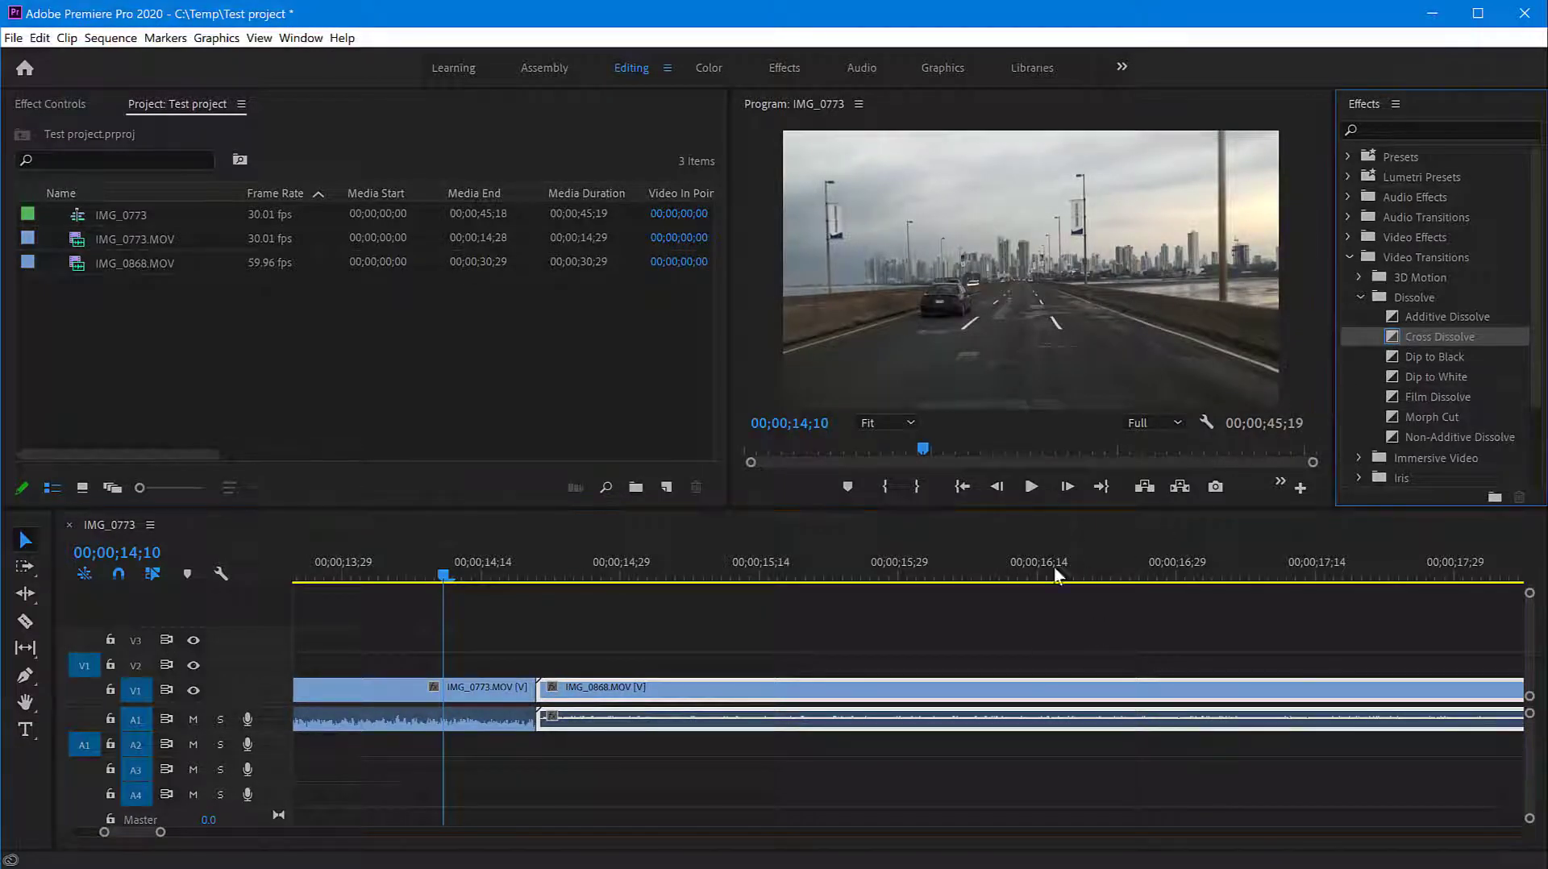
{"action": "left_click_drag", "start_coordinate": [1056, 575], "coordinate": [537, 696]}
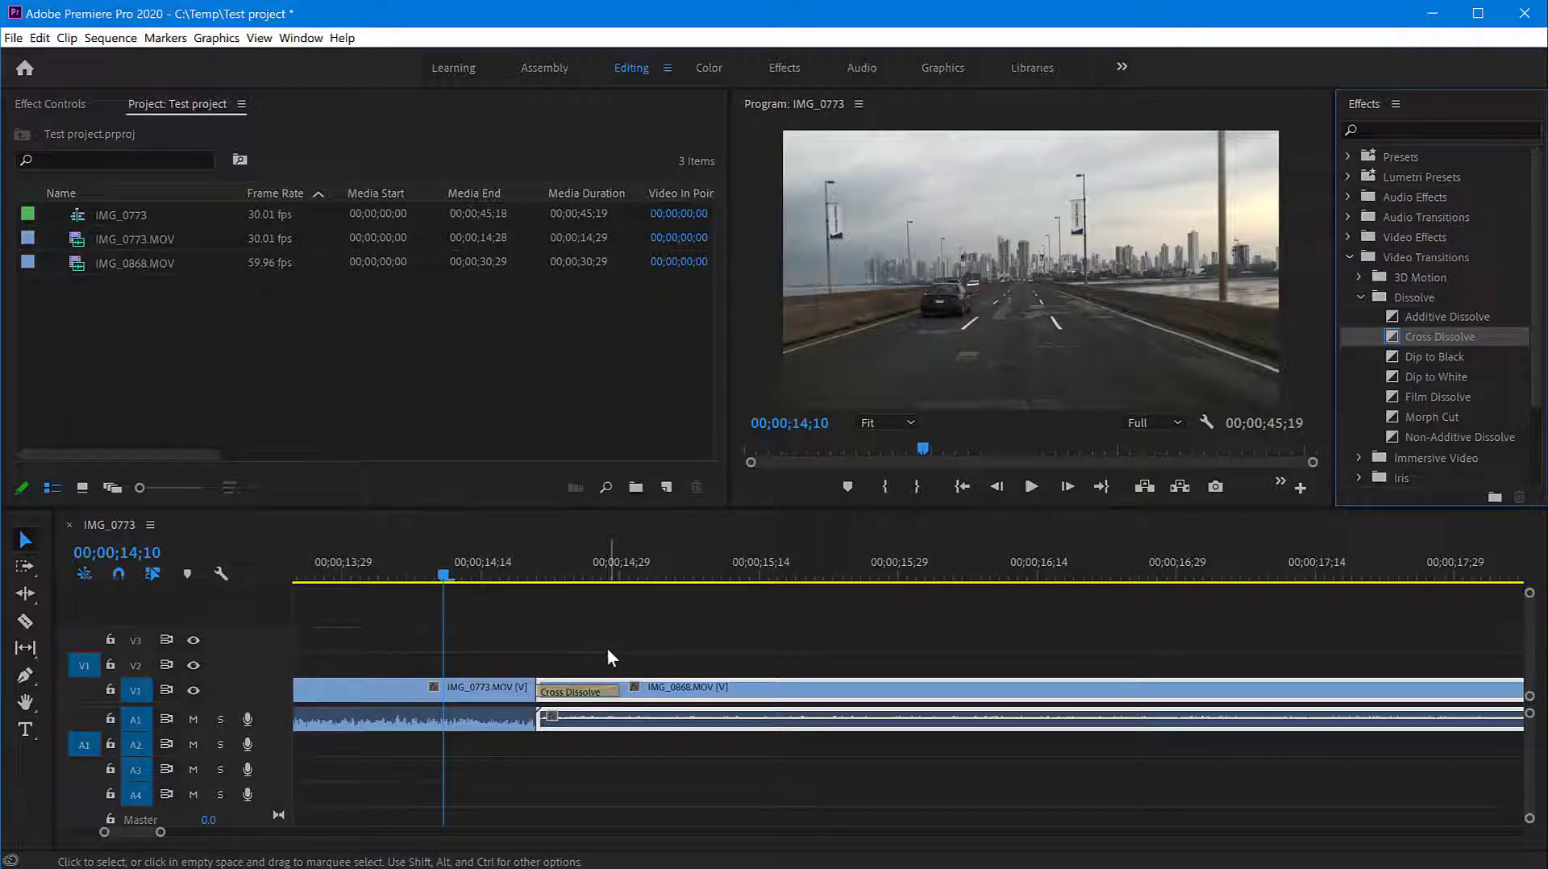
{"action": "left_click", "coordinate": [479, 577]}
{"action": "left_click_drag", "start_coordinate": [482, 581], "coordinate": [457, 636]}
Undo the dissolve and trim, then move IMG_0868.MOV up onto track V2
{"action": "key", "text": "ctrl+z"}
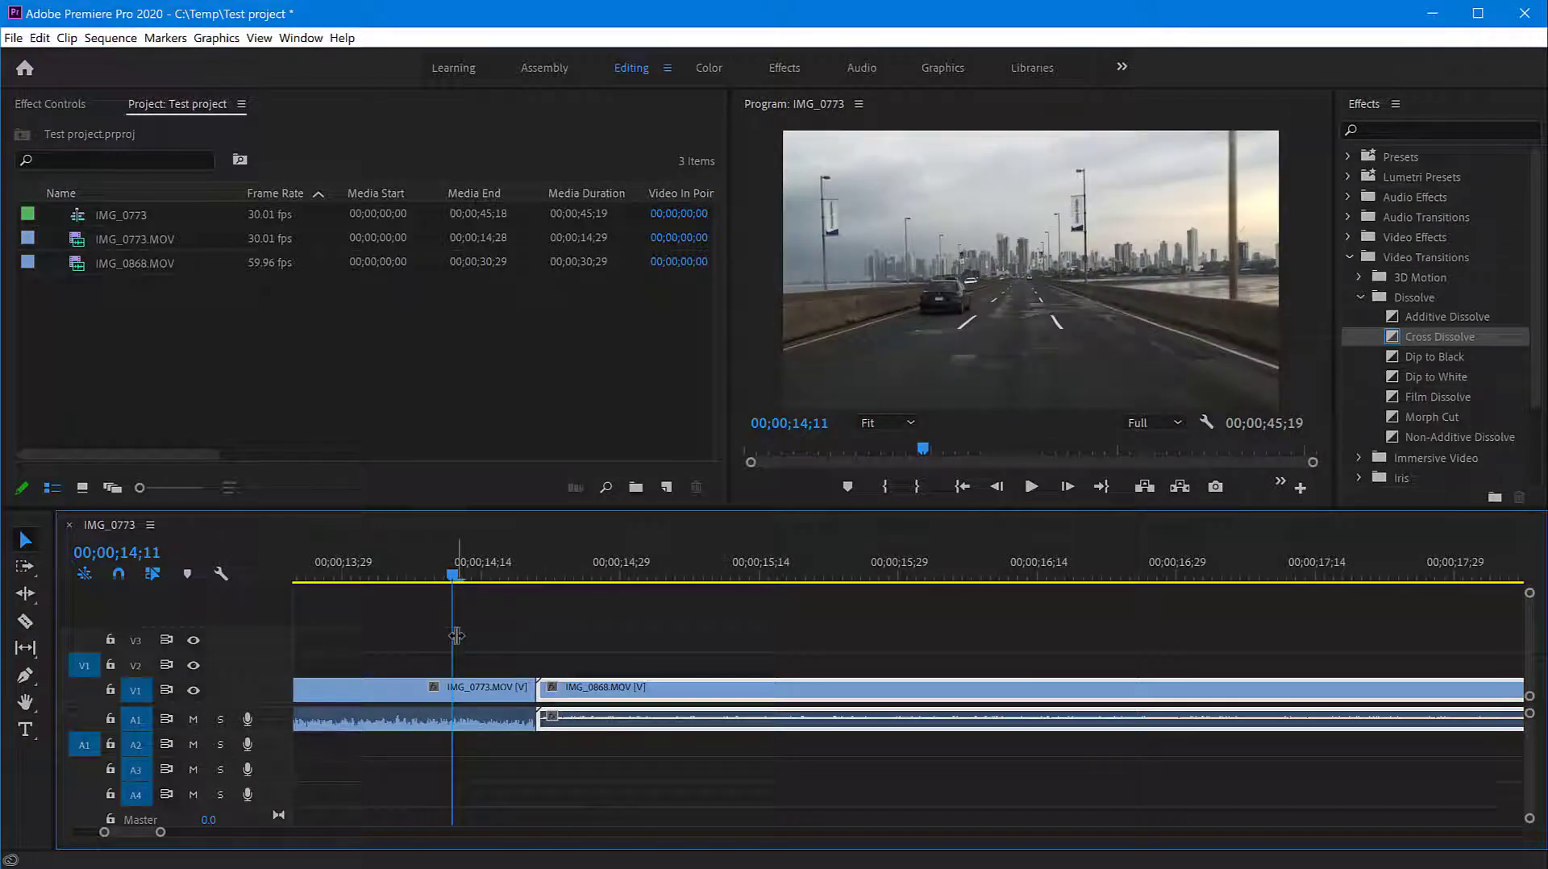
{"action": "key", "text": "ctrl+z"}
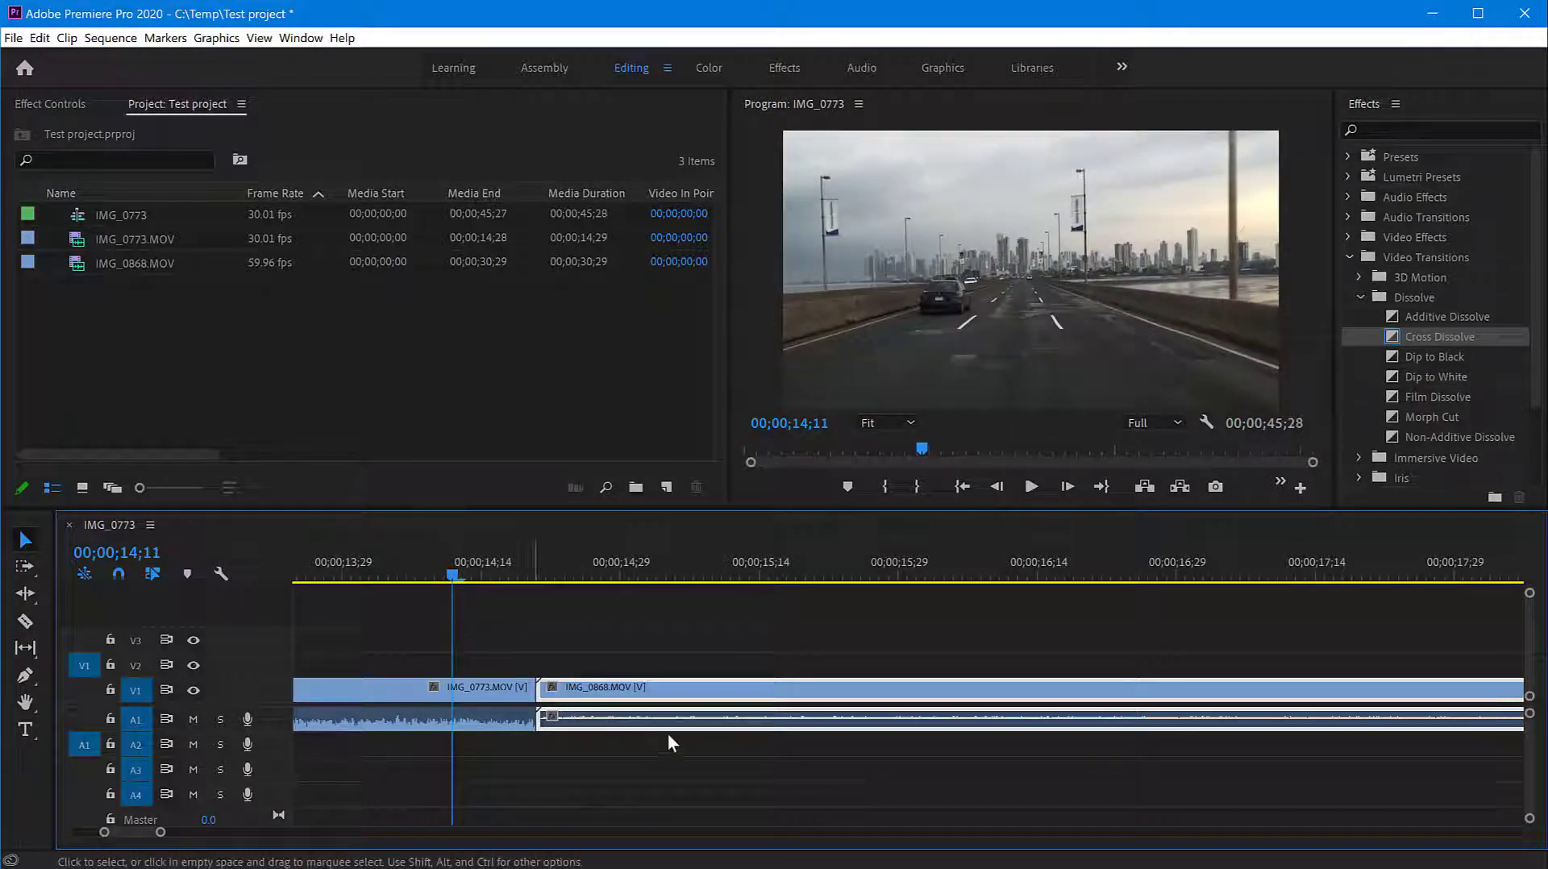
{"action": "key", "text": "ctrl+z"}
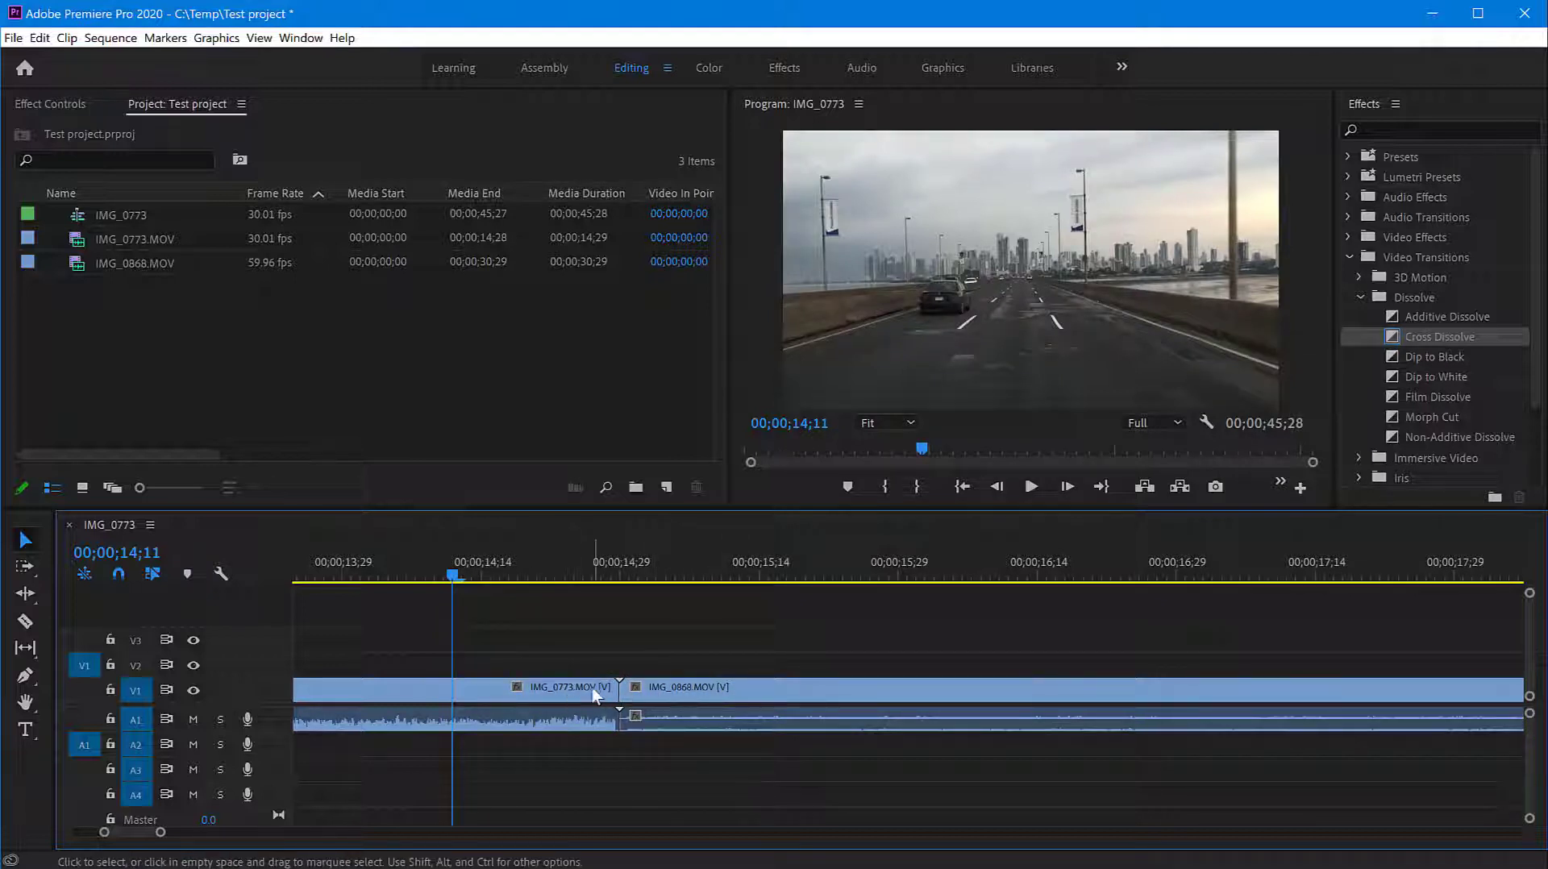
{"action": "left_click", "coordinate": [704, 694]}
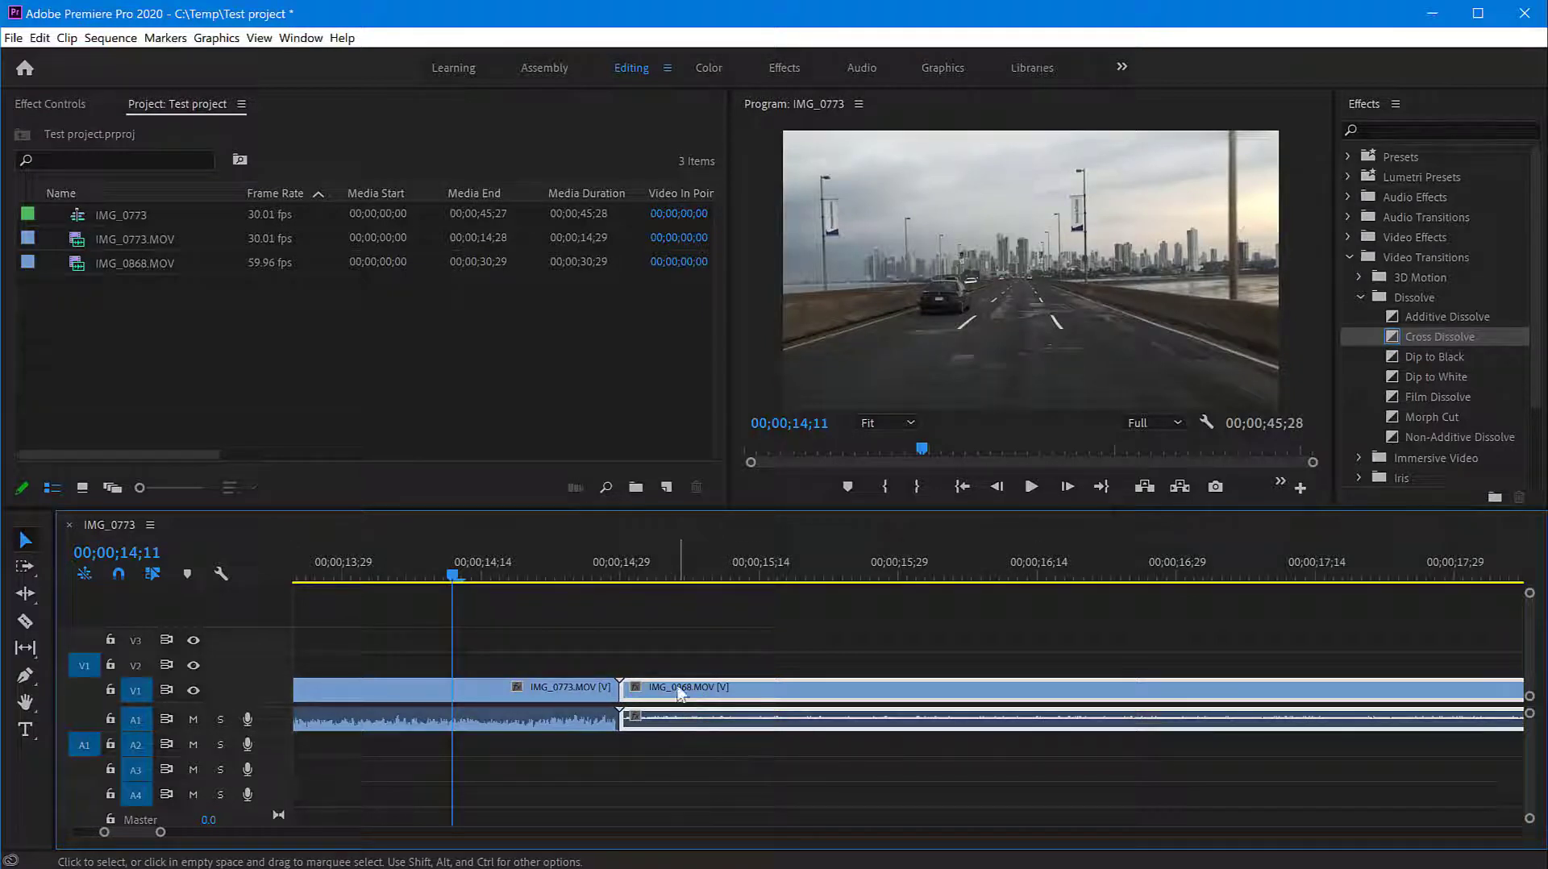
{"action": "left_click_drag", "start_coordinate": [681, 693], "coordinate": [680, 663]}
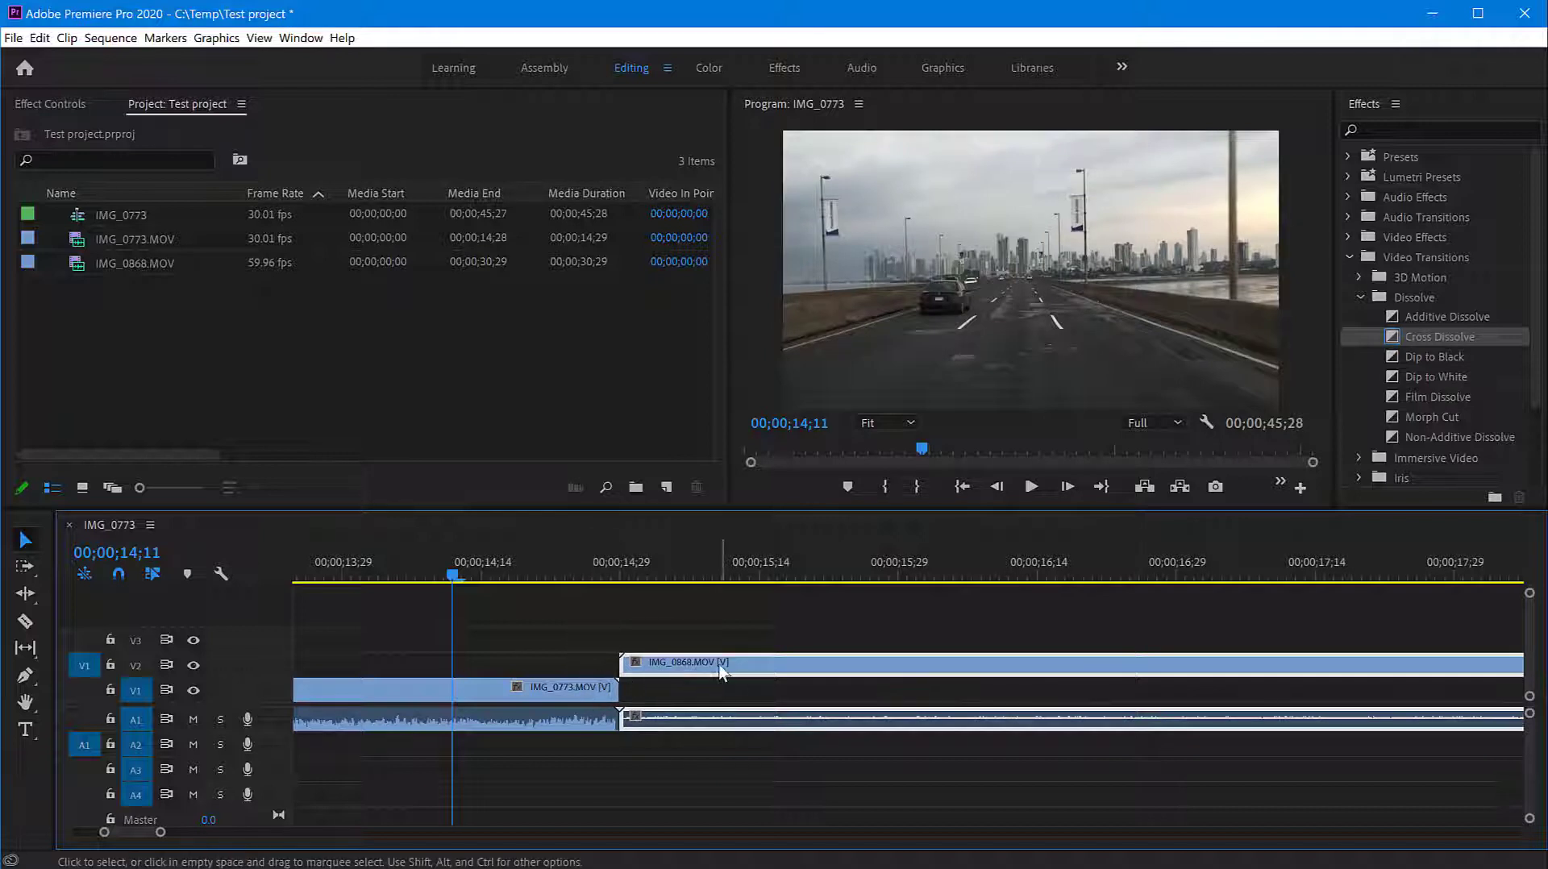
Slide IMG_0868.MOV left so it overlaps IMG_0773's last few frames, and scrub the overlap
{"action": "left_click_drag", "start_coordinate": [720, 666], "coordinate": [721, 745]}
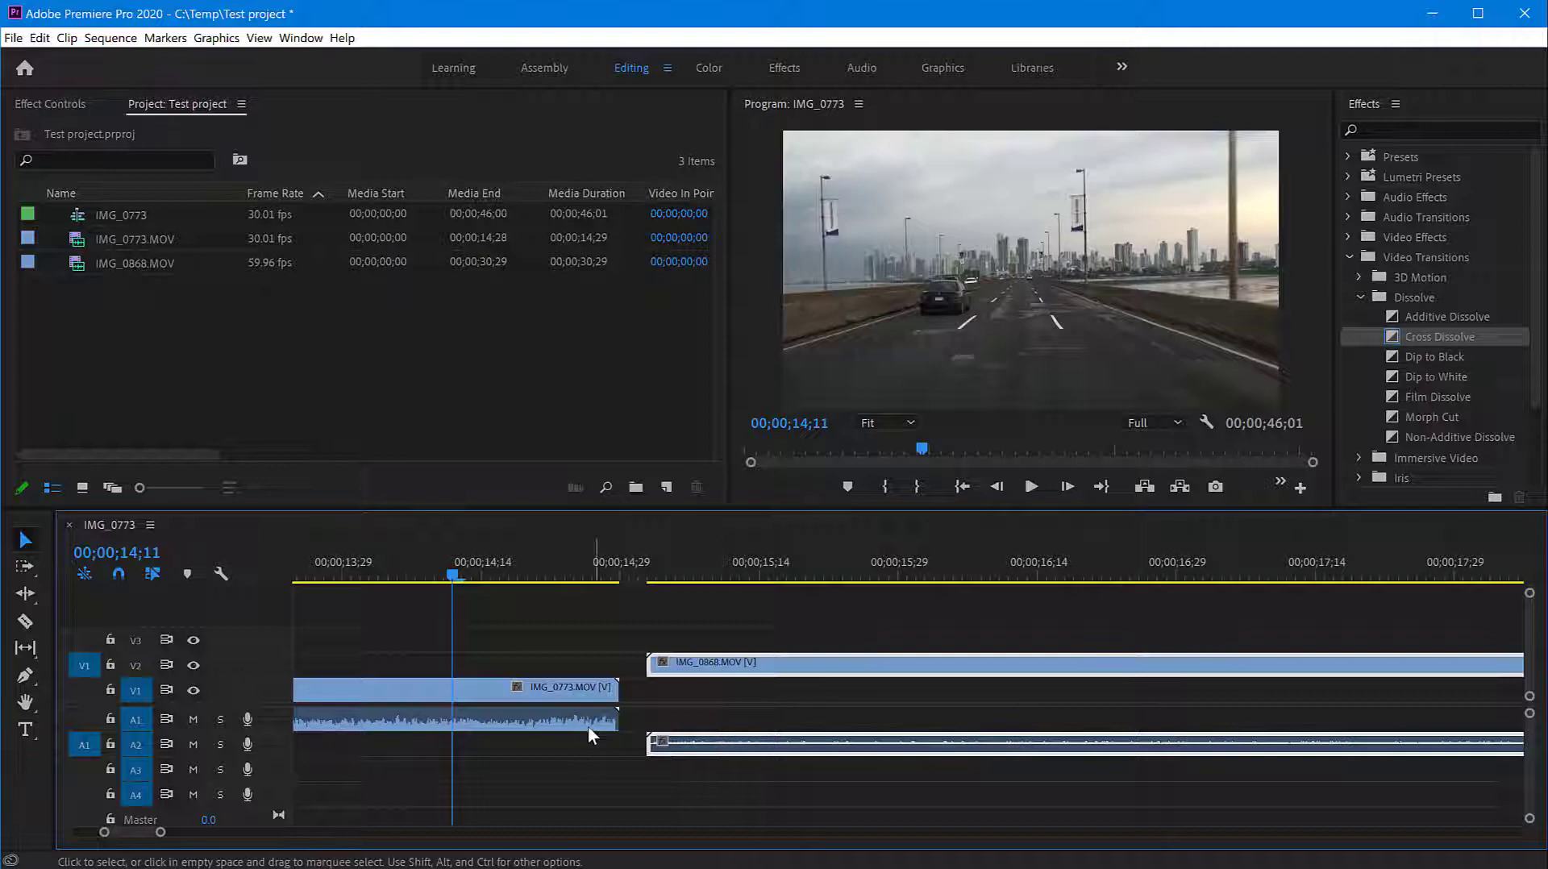
{"action": "left_click_drag", "start_coordinate": [811, 664], "coordinate": [743, 672]}
{"action": "left_click_drag", "start_coordinate": [453, 572], "coordinate": [554, 585]}
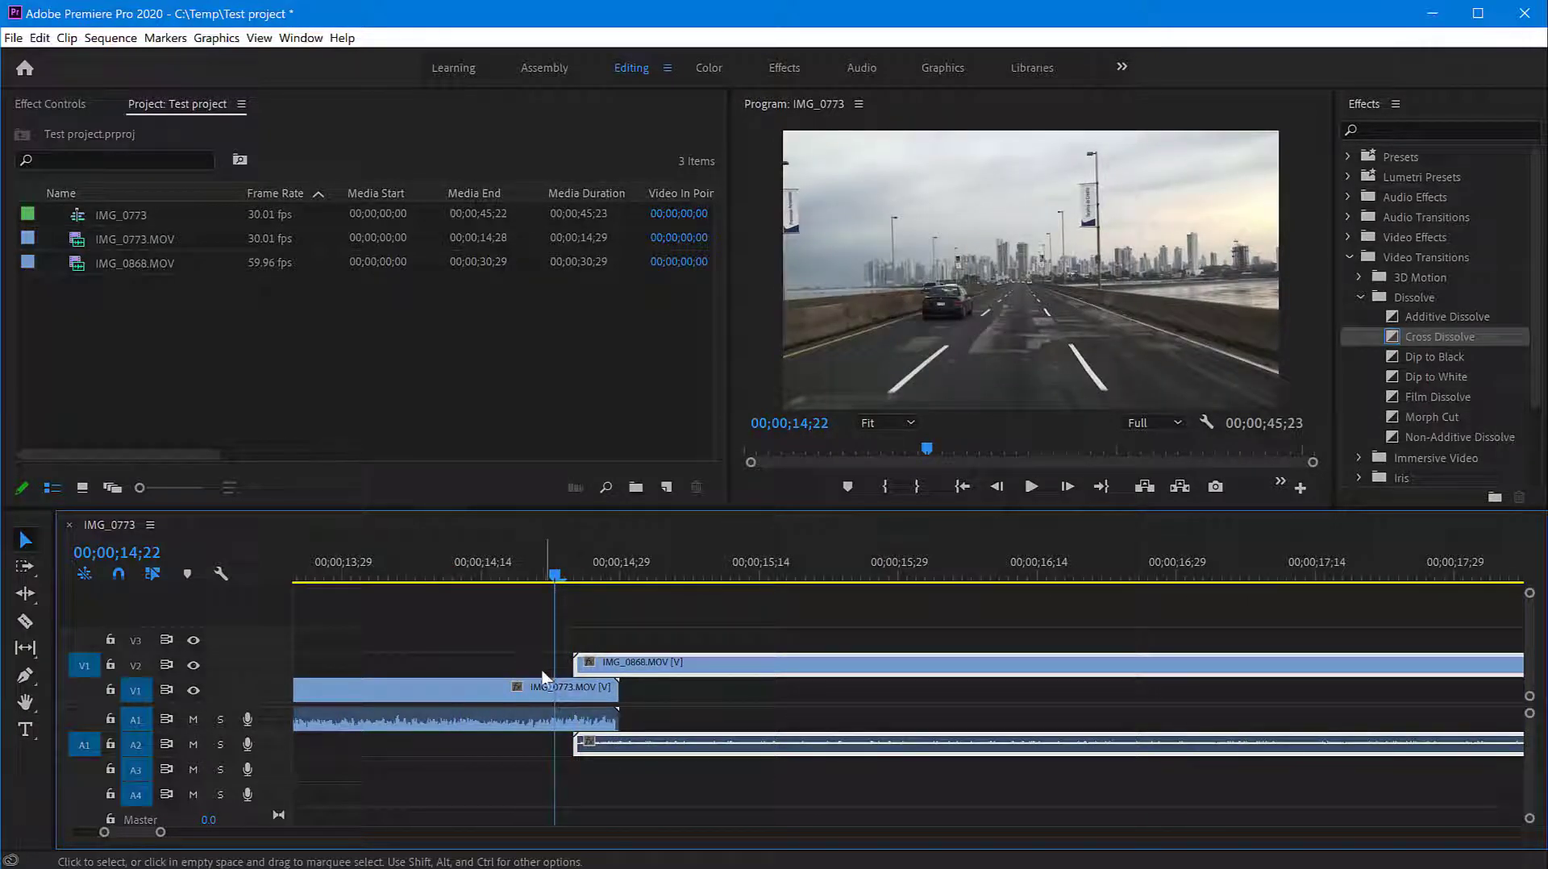
{"action": "mouse_move", "coordinate": [563, 579]}
{"action": "left_mouse_down"}
{"action": "mouse_move", "coordinate": [591, 584]}
{"action": "mouse_move", "coordinate": [546, 587]}
{"action": "left_mouse_up"}
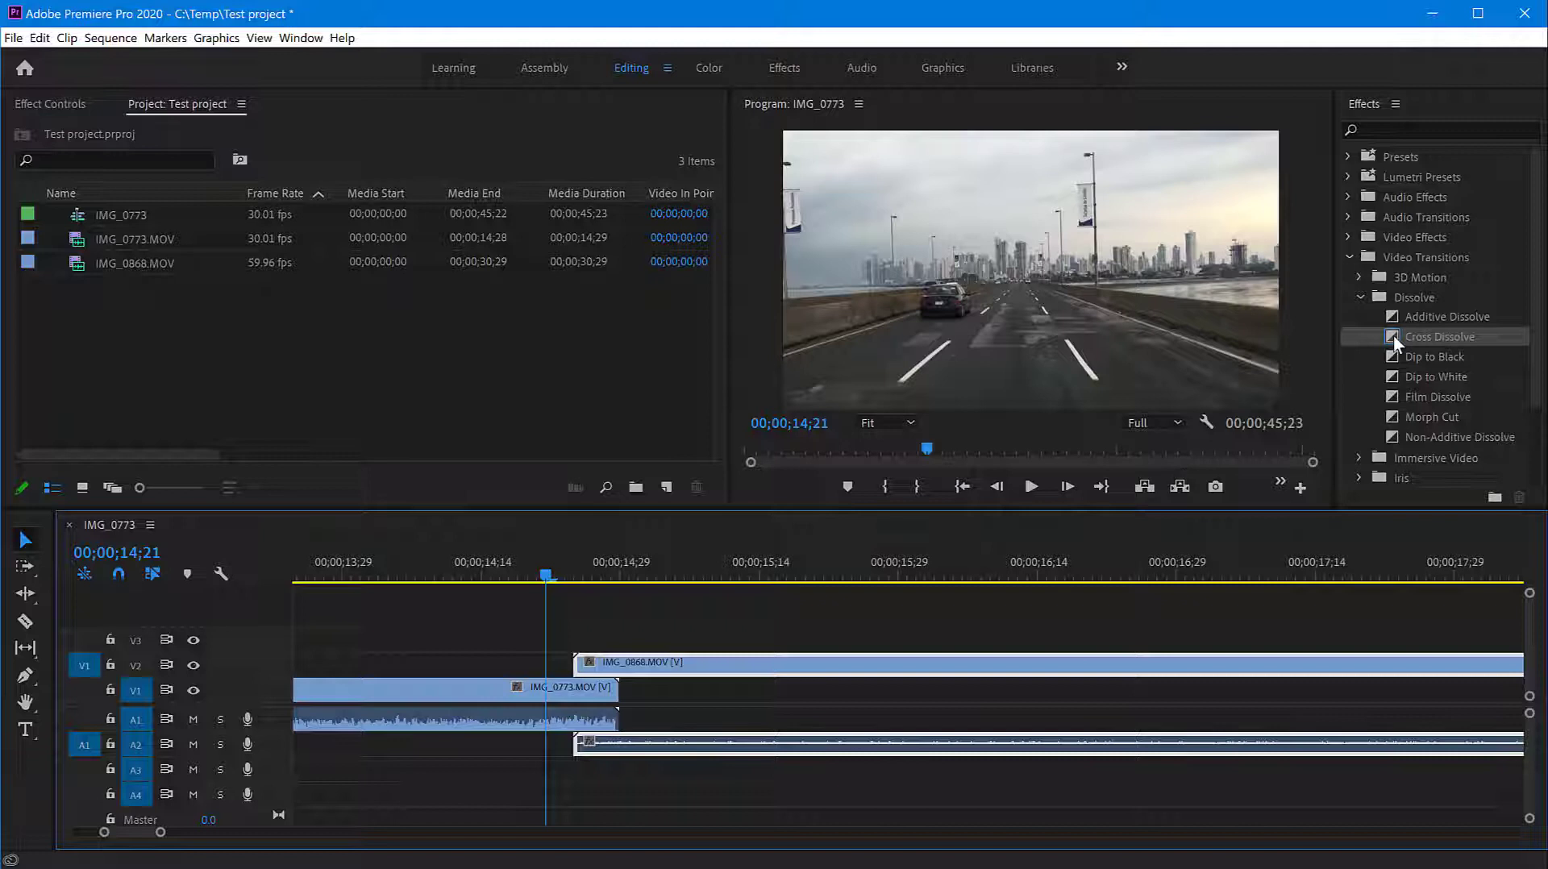
Add Cross Dissolves to IMG_0868's start and IMG_0773's end, trimming both to span the overlap
{"action": "left_click_drag", "start_coordinate": [1395, 335], "coordinate": [586, 671]}
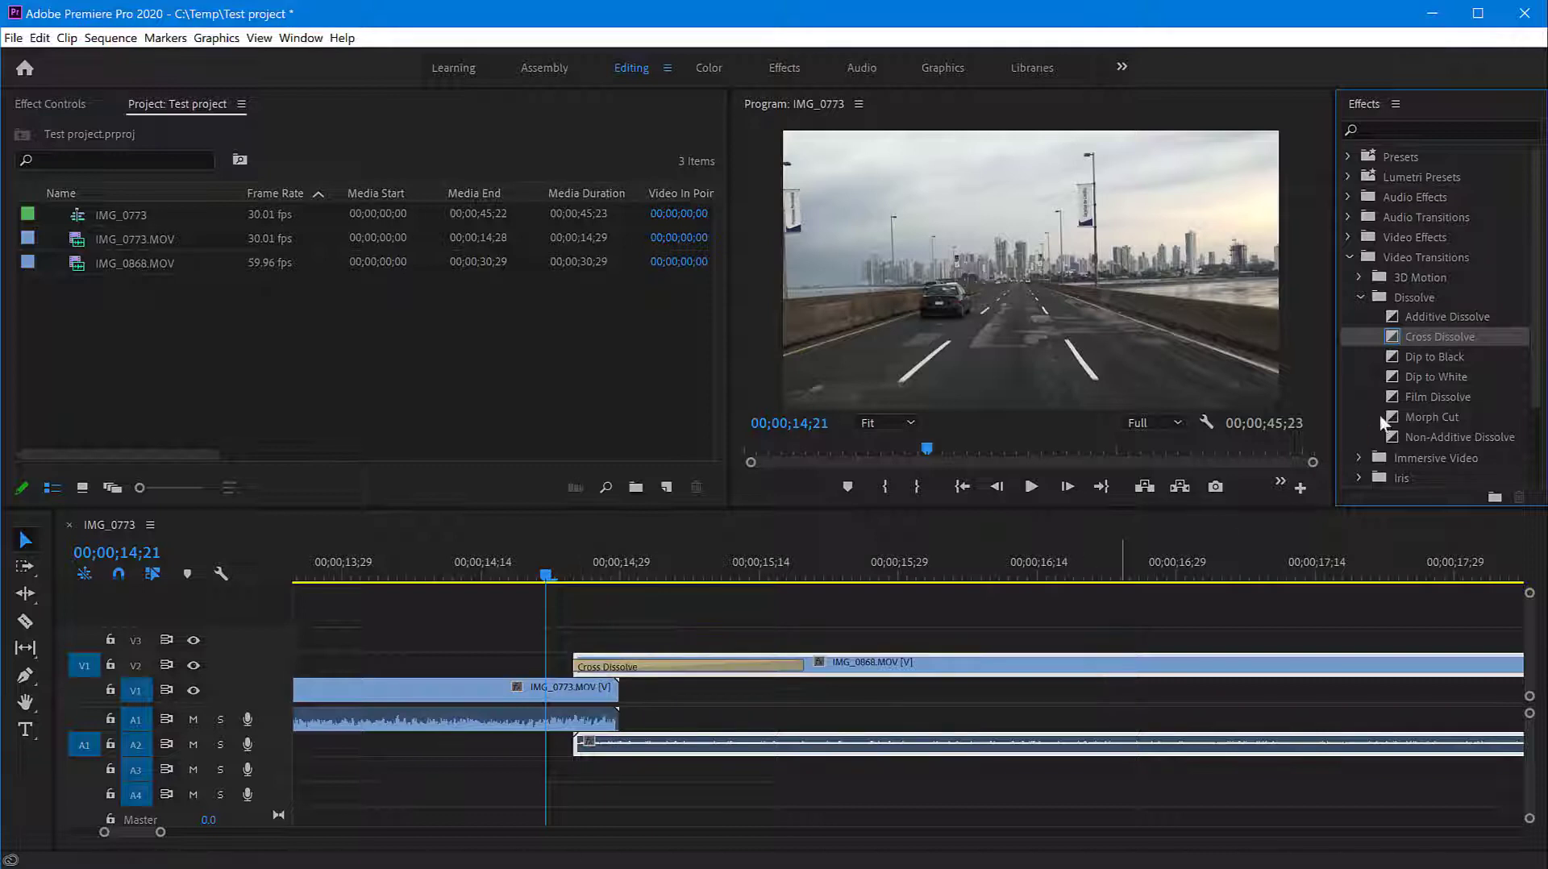
{"action": "left_click_drag", "start_coordinate": [956, 521], "coordinate": [613, 692]}
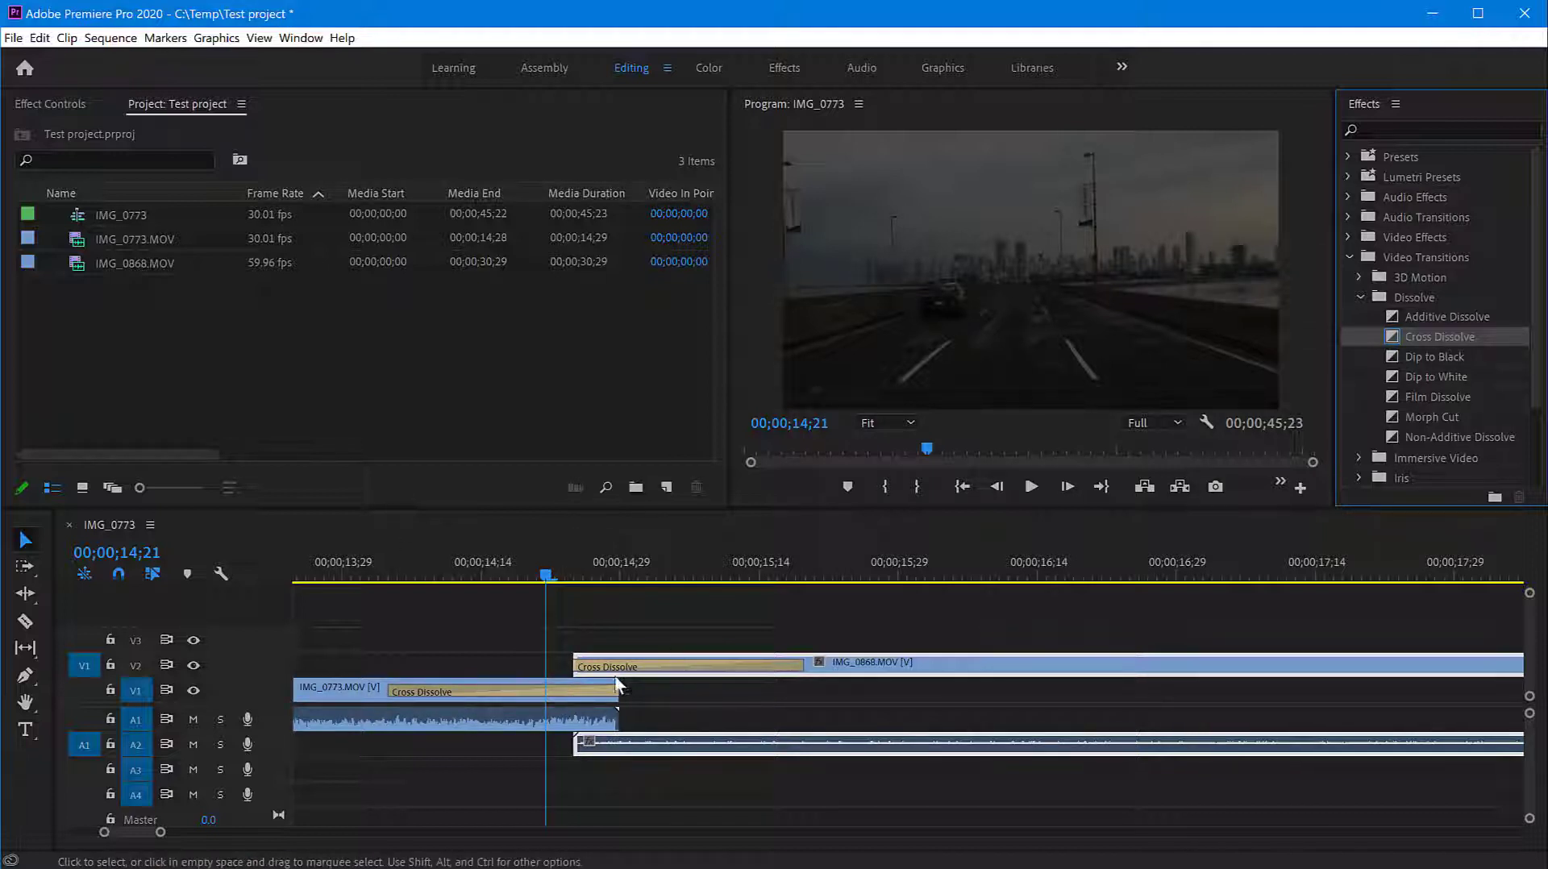
{"action": "left_click_drag", "start_coordinate": [848, 672], "coordinate": [787, 670]}
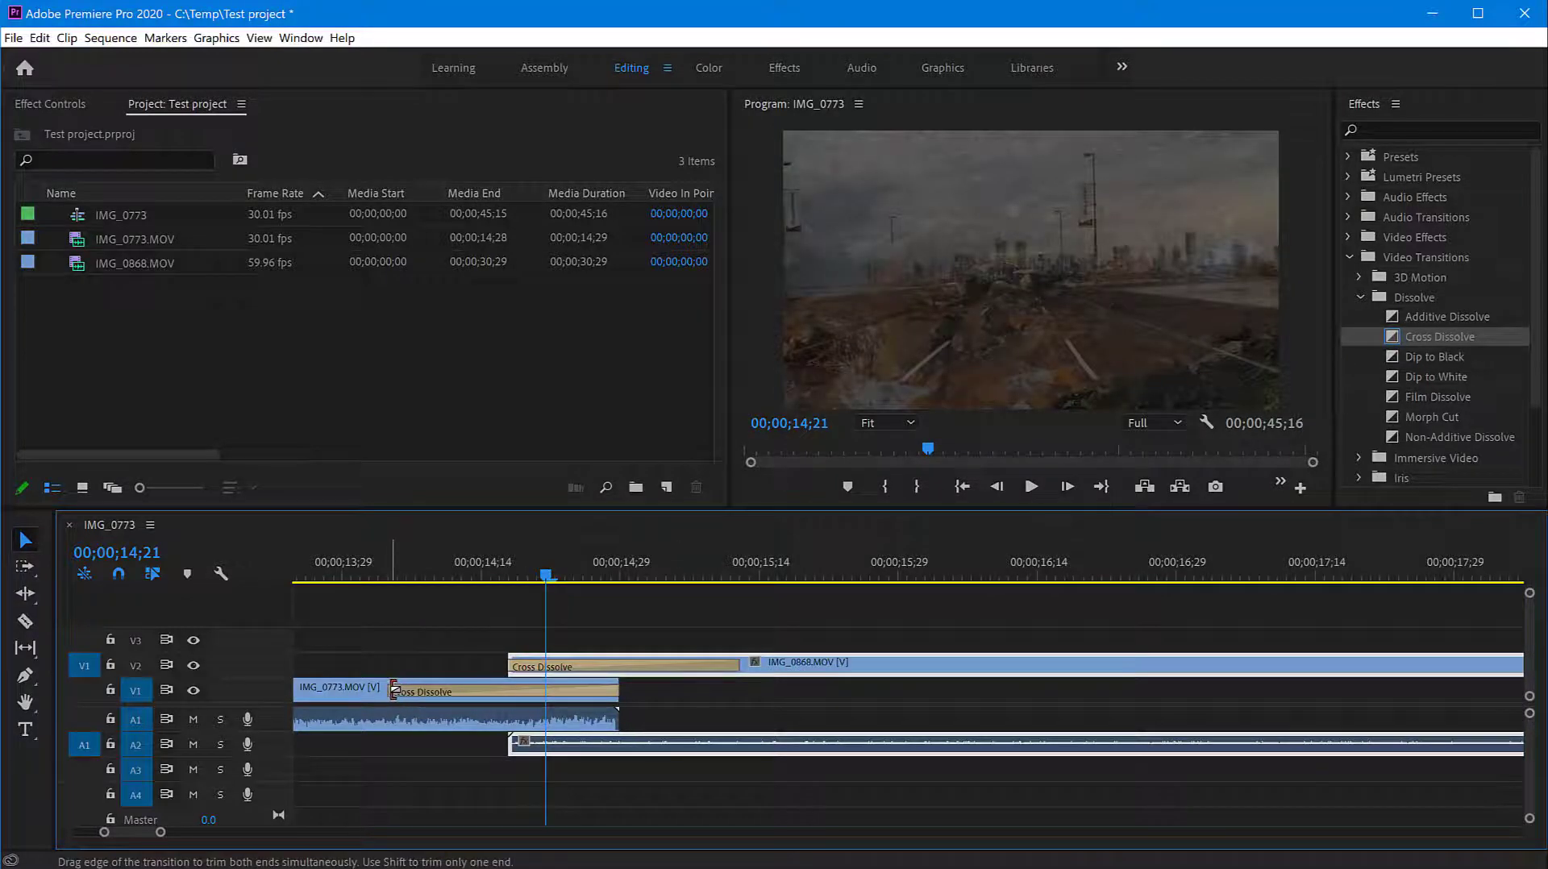
{"action": "left_click_drag", "start_coordinate": [394, 690], "coordinate": [509, 701]}
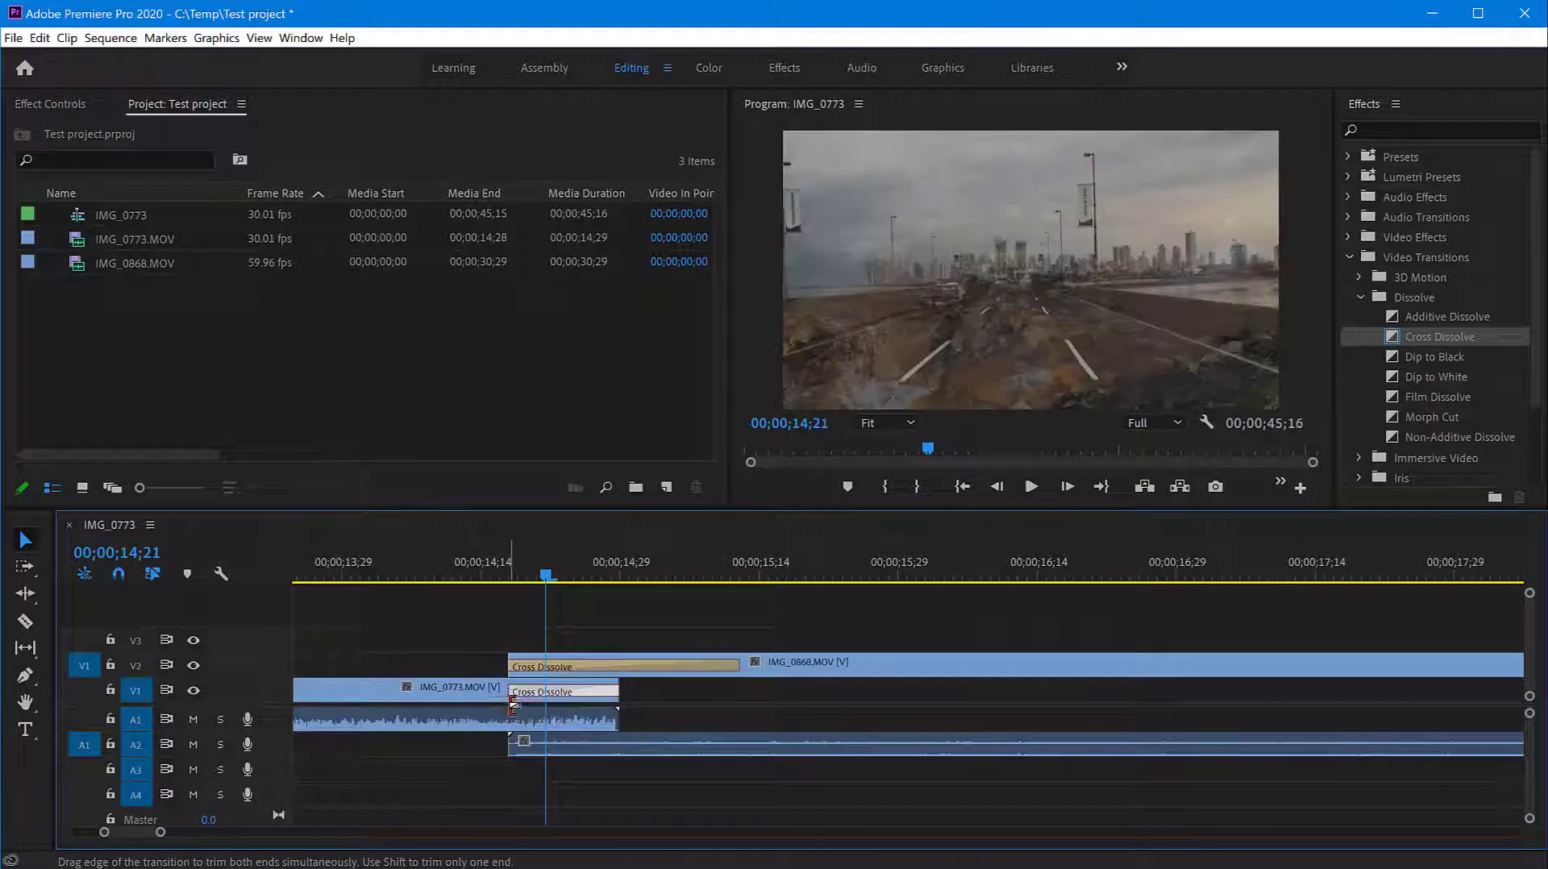
{"action": "left_click", "coordinate": [738, 666]}
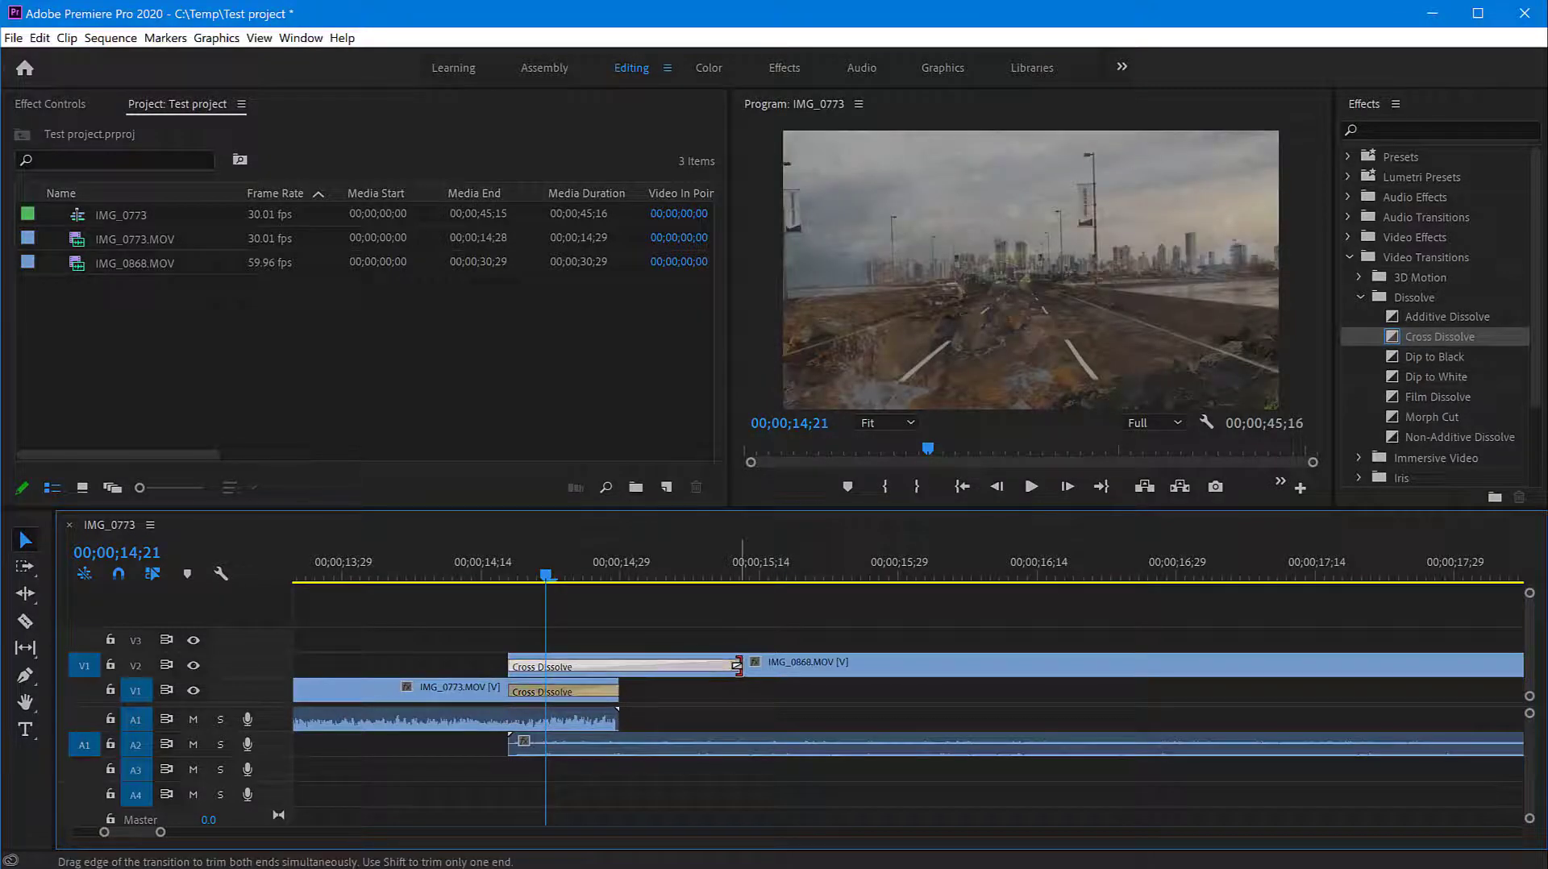
{"action": "left_click_drag", "start_coordinate": [738, 666], "coordinate": [619, 670]}
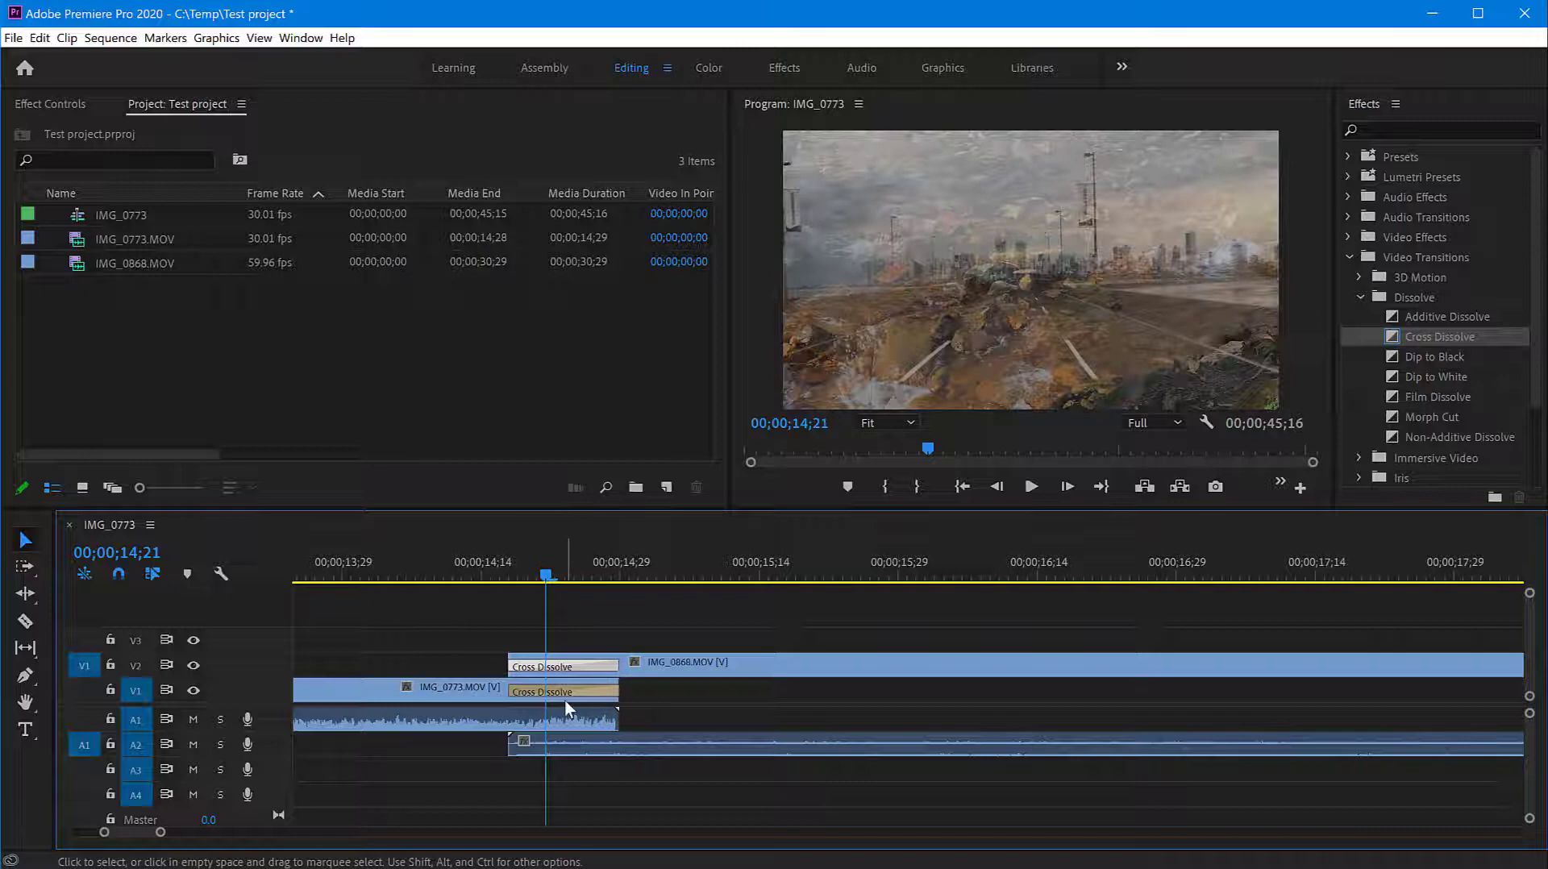
{"action": "left_click_drag", "start_coordinate": [546, 577], "coordinate": [471, 678]}
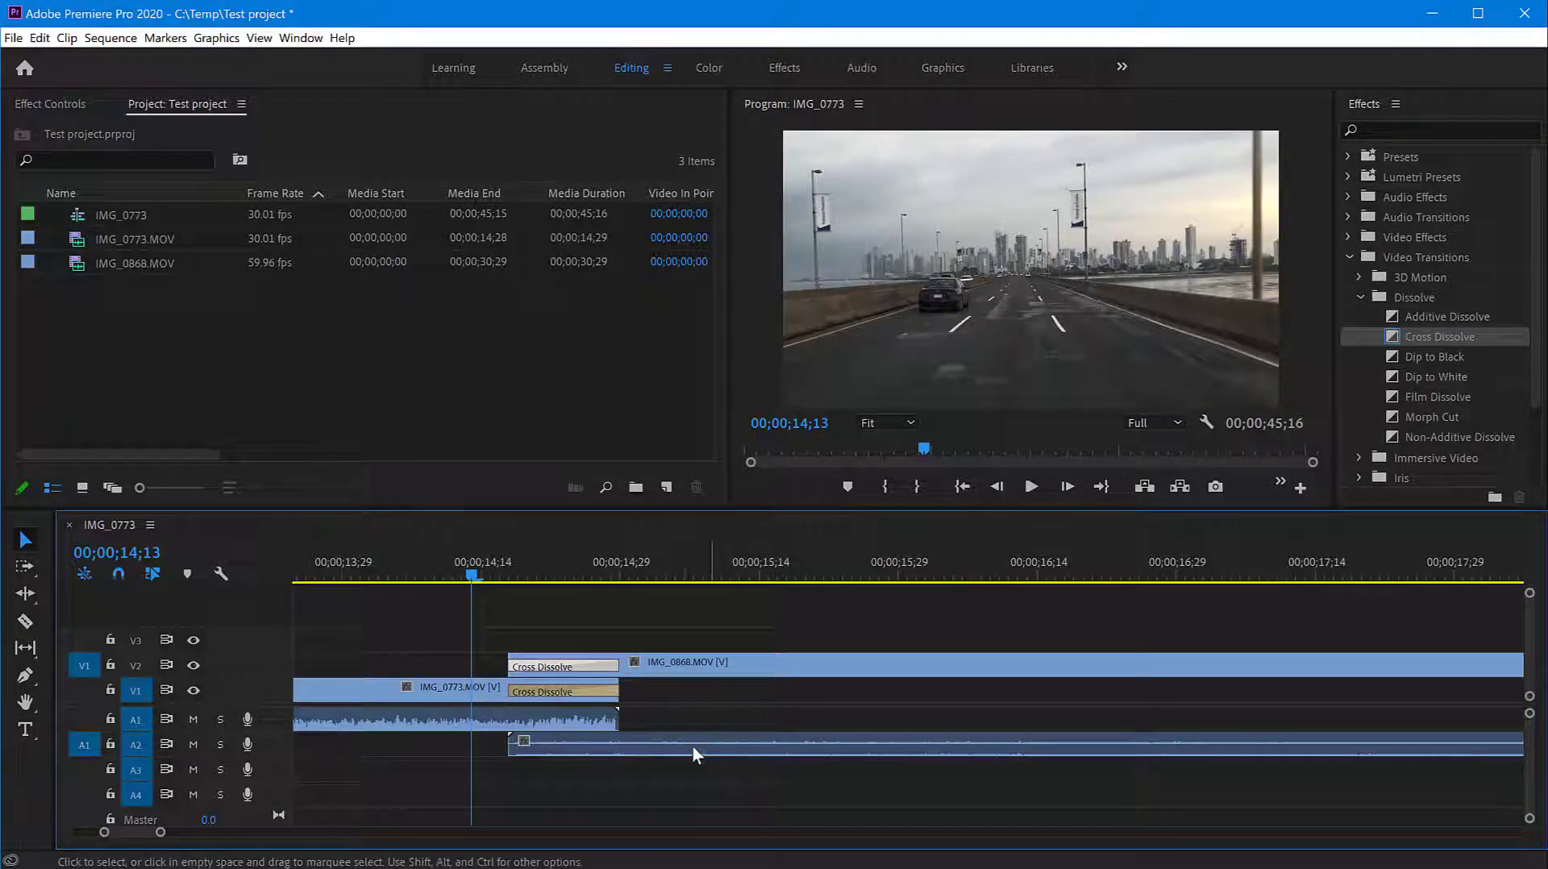